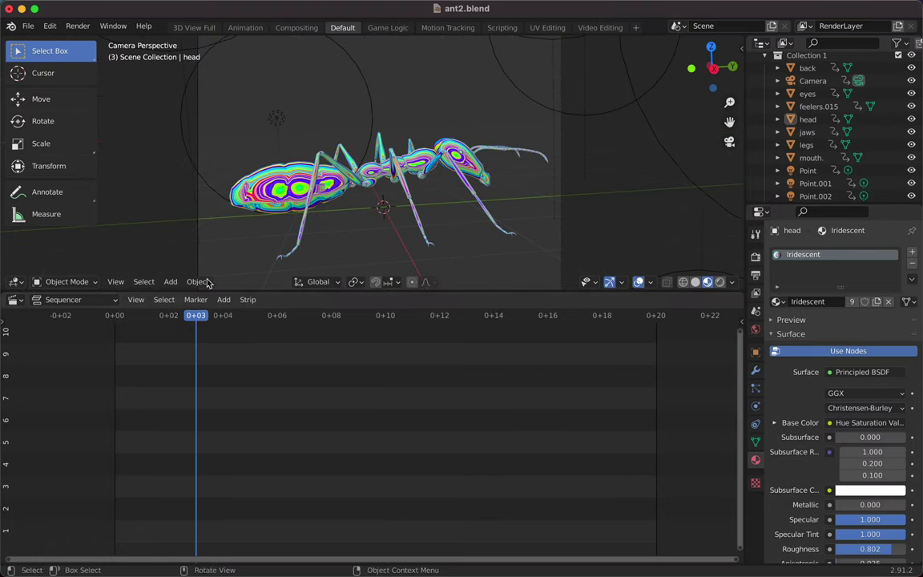
# Turn the bottom area into the Shader Editor and raise the Principled BSDF Metallic value
pyautogui.click(12, 299)
pyautogui.click(48, 392)
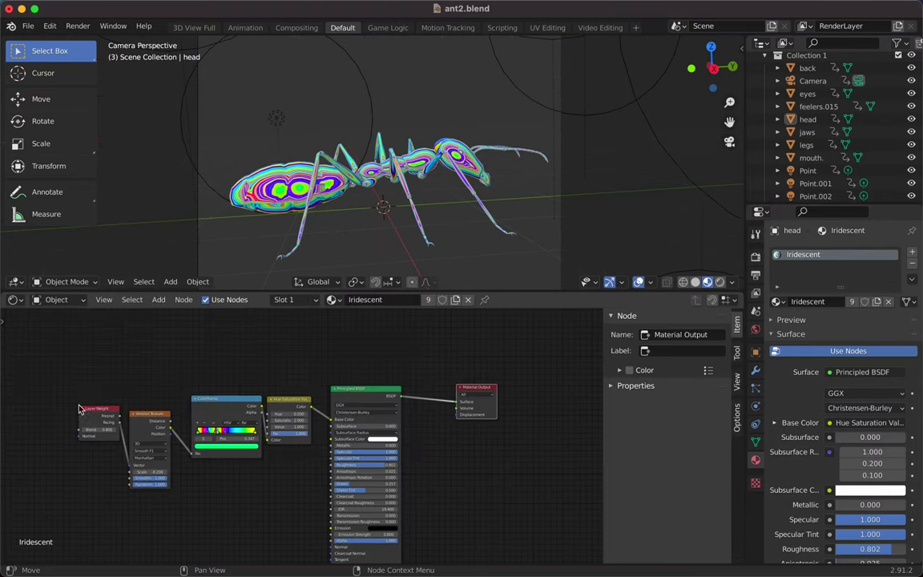
pyautogui.scroll(3, 313, 425)
pyautogui.moveTo(416, 454); pyautogui.dragTo(481, 456)
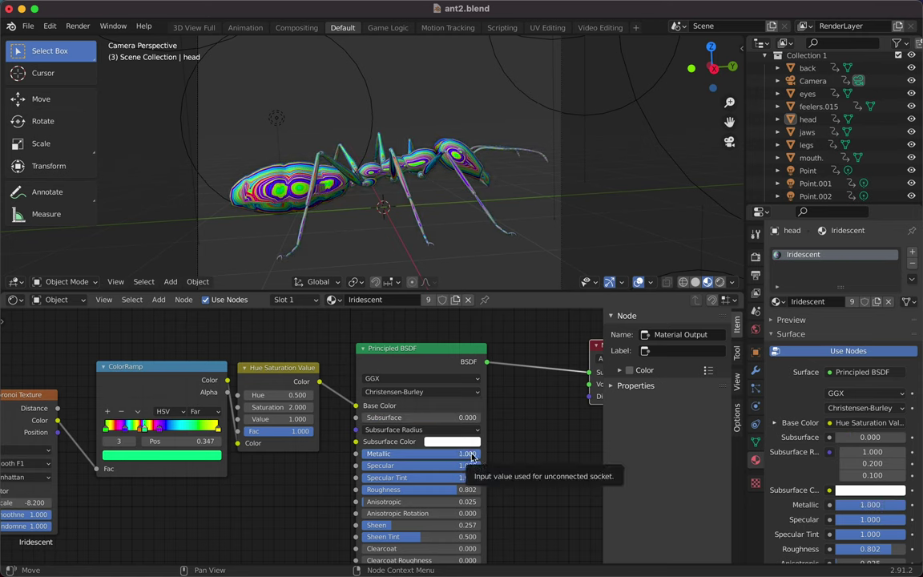
pyautogui.press('BackSpace')
pyautogui.scroll(-10, 360, 160)
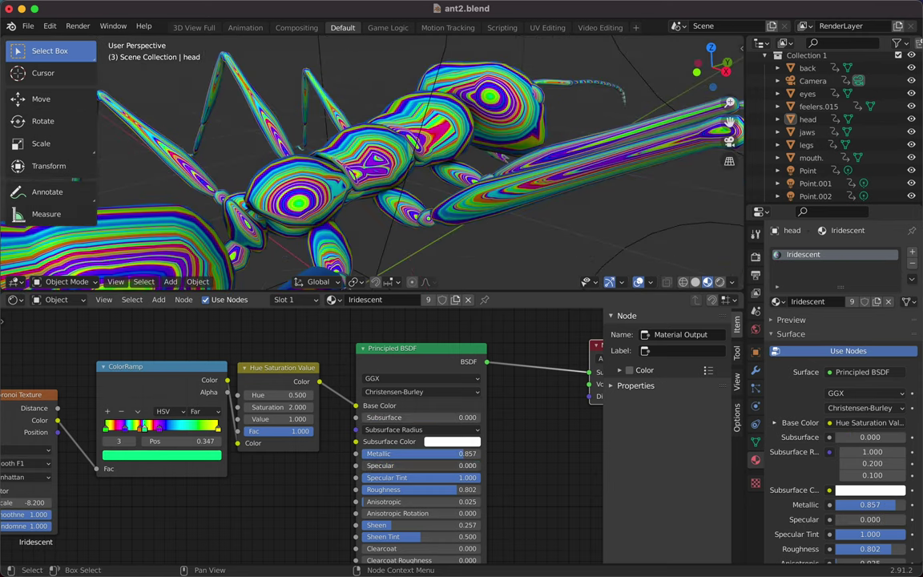
# Zero Roughness, raise Anisotropic and Clearcoat, and set Sheen, Sheen Tint and Transmission to full
pyautogui.press('BackSpace')
pyautogui.moveTo(385, 501); pyautogui.dragTo(417, 502)
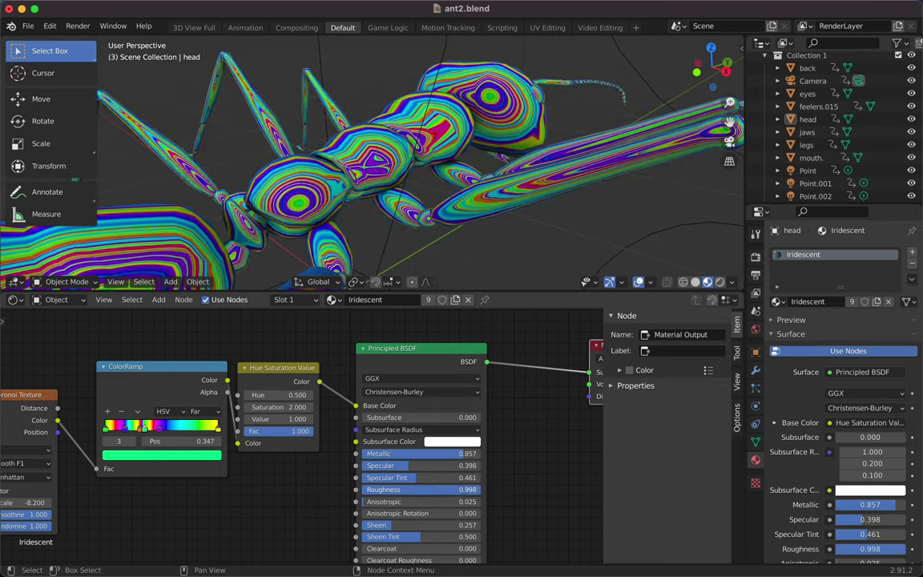
pyautogui.moveTo(393, 525); pyautogui.dragTo(485, 525)
pyautogui.moveTo(422, 537); pyautogui.dragTo(485, 537)
pyautogui.scroll(-5, 416, 441)
pyautogui.moveTo(364, 463); pyautogui.dragTo(398, 463)
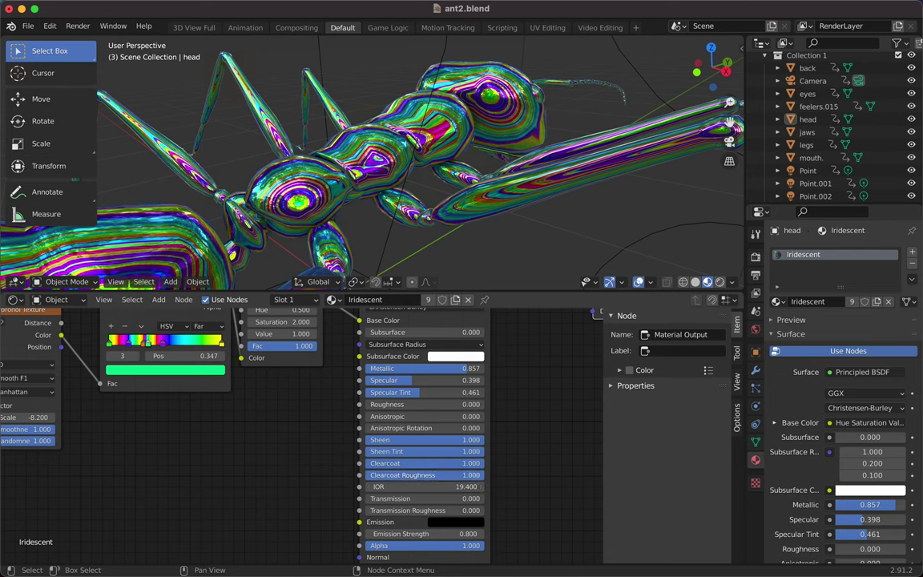
pyautogui.moveTo(436, 499); pyautogui.dragTo(493, 498)
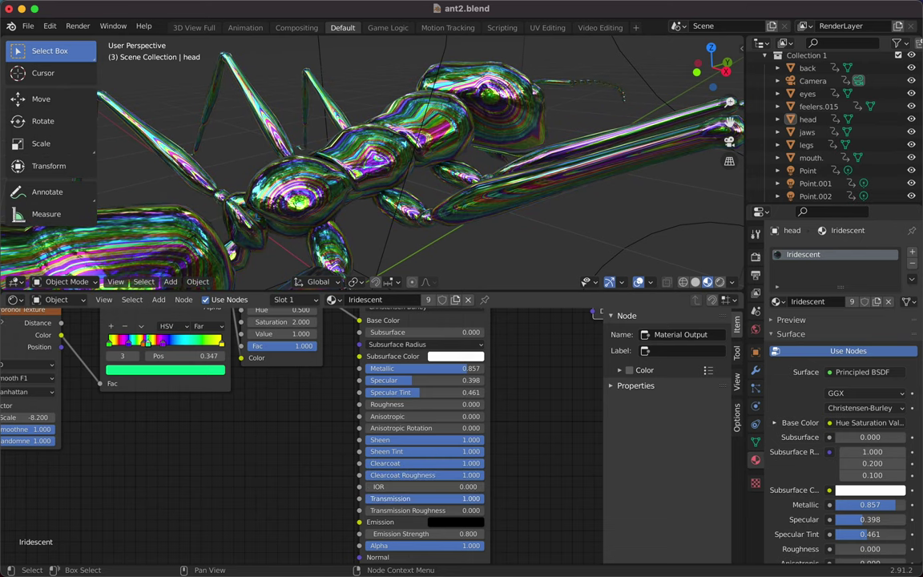
# Boost Emission Strength, make Alpha fully opaque, and set the Voronoi texture Scale to 3
pyautogui.scroll(-1, 466, 514)
pyautogui.moveTo(437, 520); pyautogui.dragTo(513, 519)
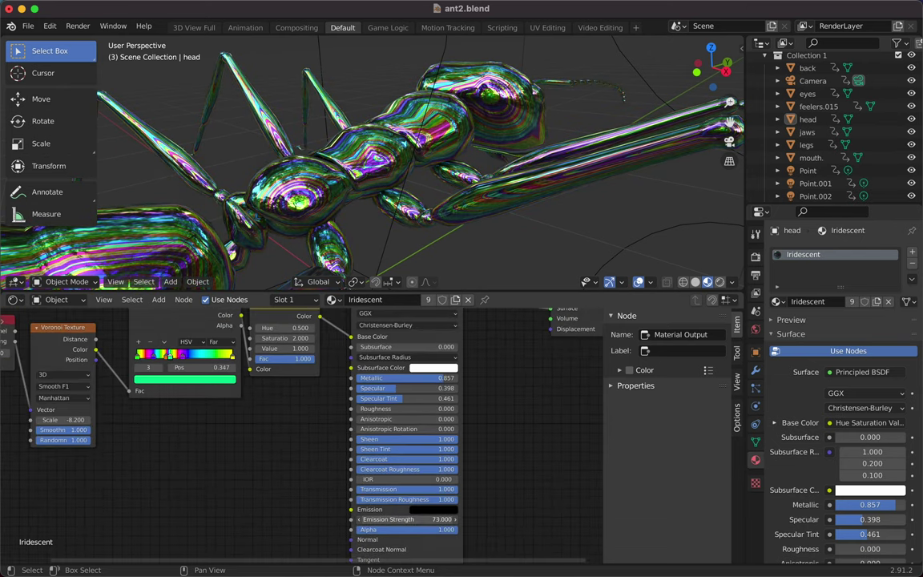
pyautogui.moveTo(443, 530); pyautogui.dragTo(496, 530)
pyautogui.scroll(-2, 319, 464)
pyautogui.scroll(2, 320, 465)
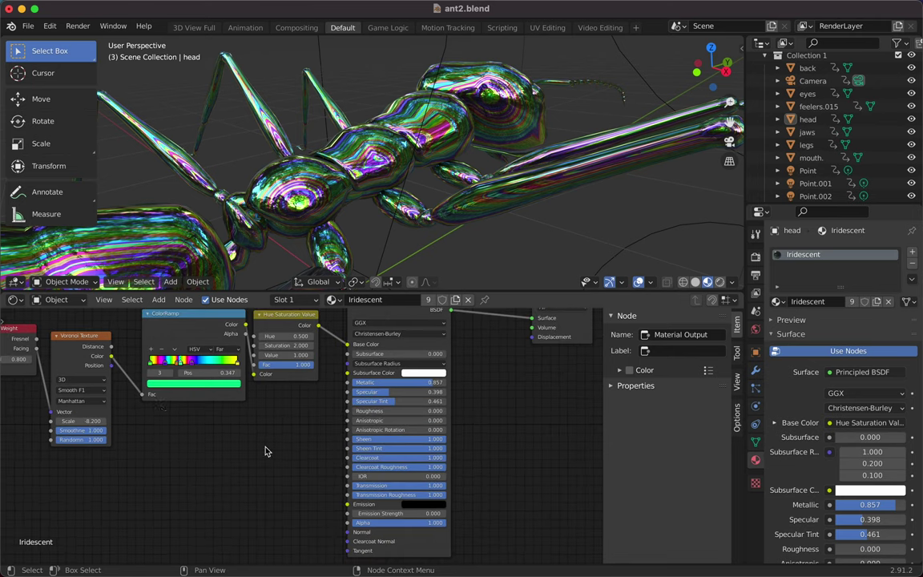
pyautogui.moveTo(80, 421)
pyautogui.mouseDown()
pyautogui.moveTo(125, 421)
pyautogui.moveTo(74, 430)
pyautogui.moveTo(88, 430)
pyautogui.mouseUp()
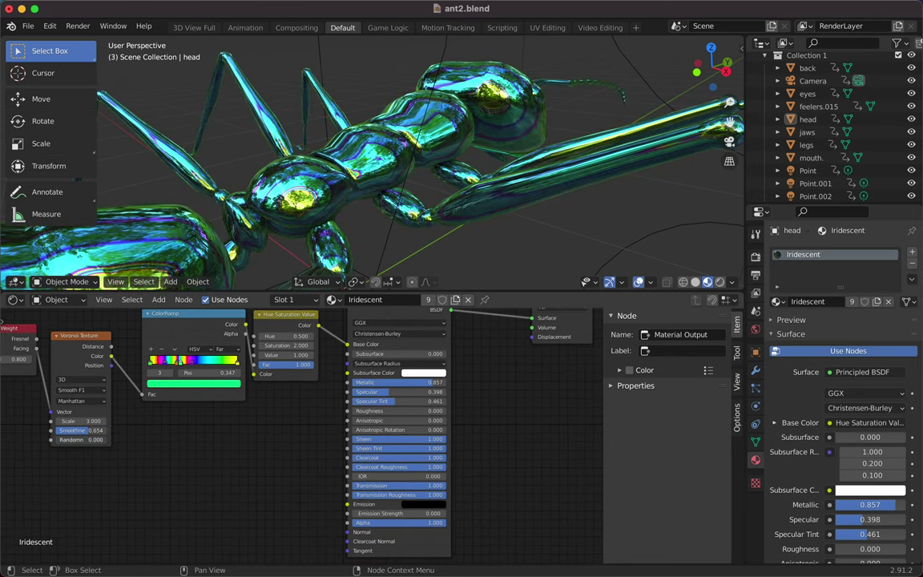
# Raise the Principled BSDF Specular and Specular Tint values on the ant material
pyautogui.hscroll(-5, 229, 417)
pyautogui.hscroll(-5, 469, 278)
pyautogui.hscroll(-5, 470, 278)
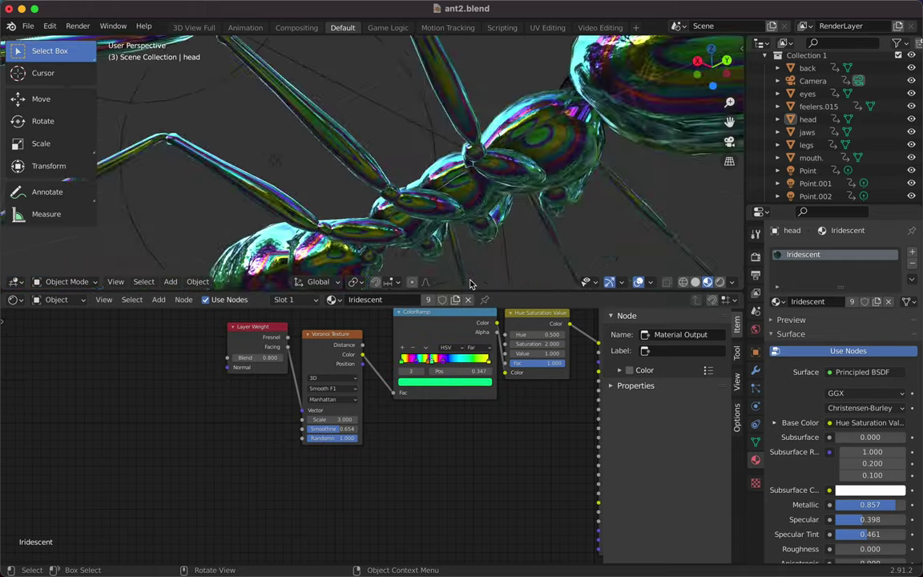
pyautogui.hscroll(-3, 471, 283)
pyautogui.hscroll(-5, 422, 200)
pyautogui.hscroll(-5, 422, 202)
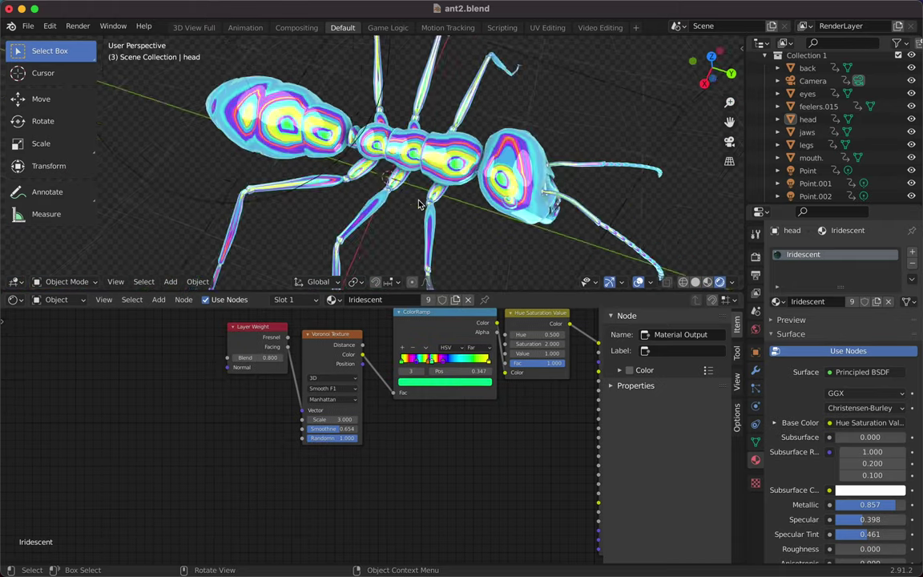
pyautogui.hscroll(10, 241, 361)
pyautogui.hscroll(3, 241, 361)
pyautogui.moveTo(473, 394)
pyautogui.mouseDown()
pyautogui.moveTo(513, 395)
pyautogui.moveTo(485, 403)
pyautogui.mouseUp()
pyautogui.moveTo(465, 413); pyautogui.dragTo(461, 413)
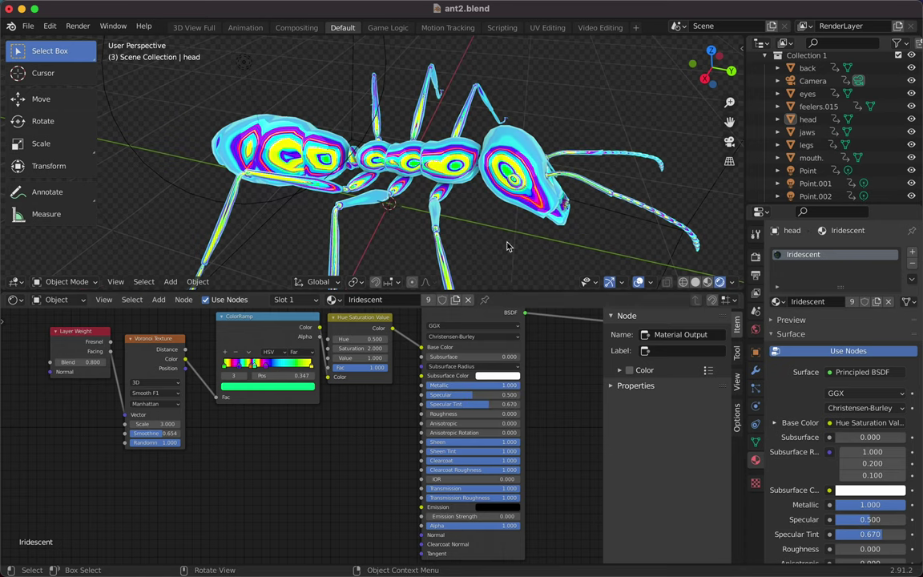
pyautogui.hscroll(-5, 401, 160)
pyautogui.hscroll(-3, 400, 161)
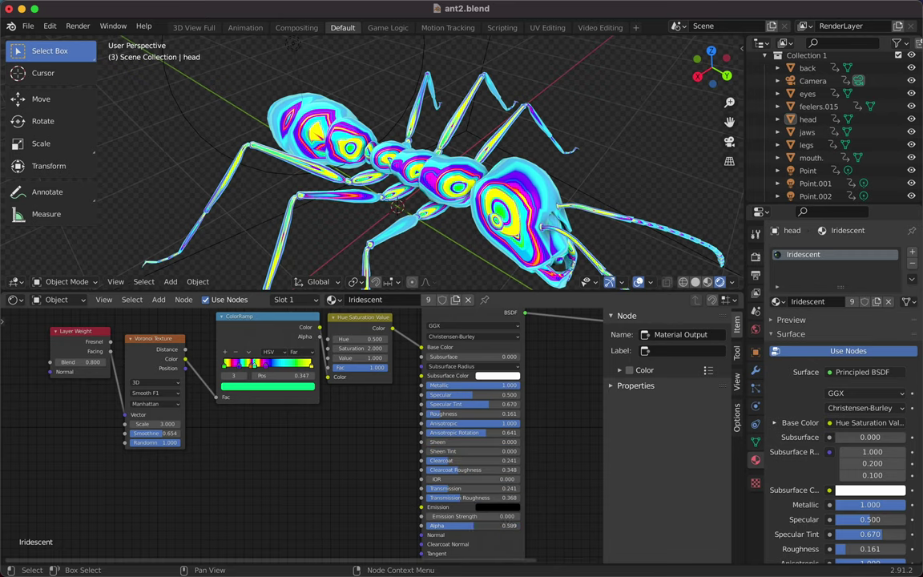
pyautogui.hscroll(-3, 464, 190)
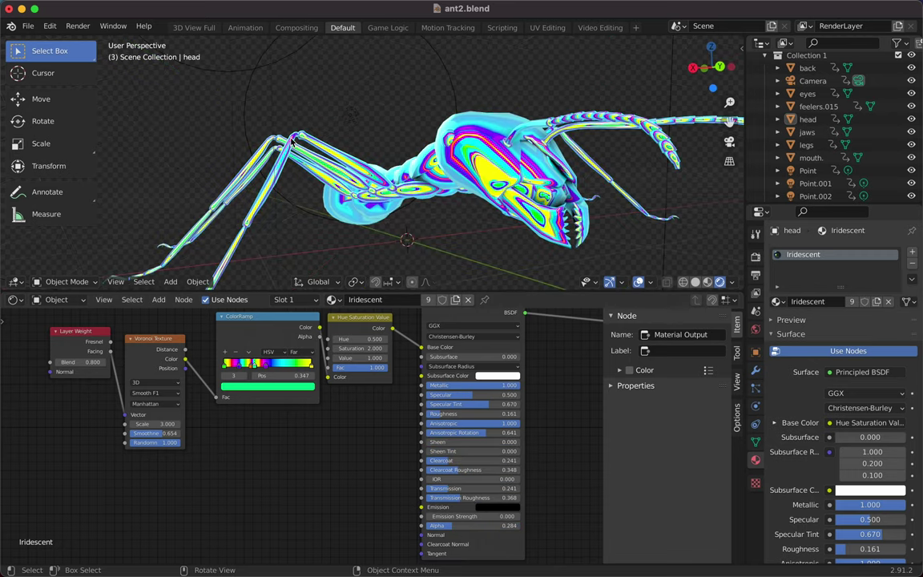
# Save the Blender scene as ant3.blend
pyautogui.hotkey('ctrl', 'shift', 's')
pyautogui.click(754, 476)
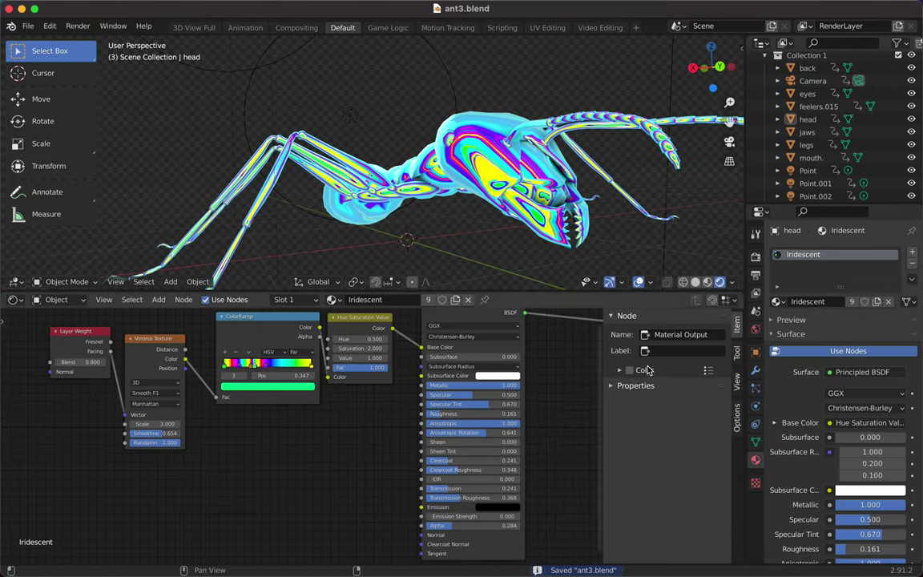
pyautogui.click(644, 7)
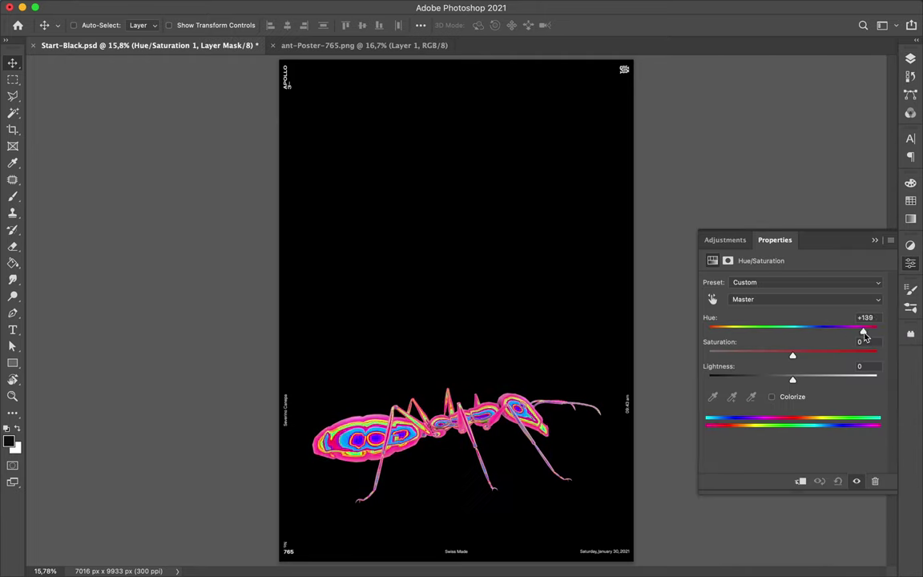
# Shift the ant's hue from pink to cyan and enlarge the PSYCHEDELIC title with Free Transform
pyautogui.moveTo(864, 338)
pyautogui.mouseDown()
pyautogui.moveTo(685, 350)
pyautogui.moveTo(795, 350)
pyautogui.mouseUp()
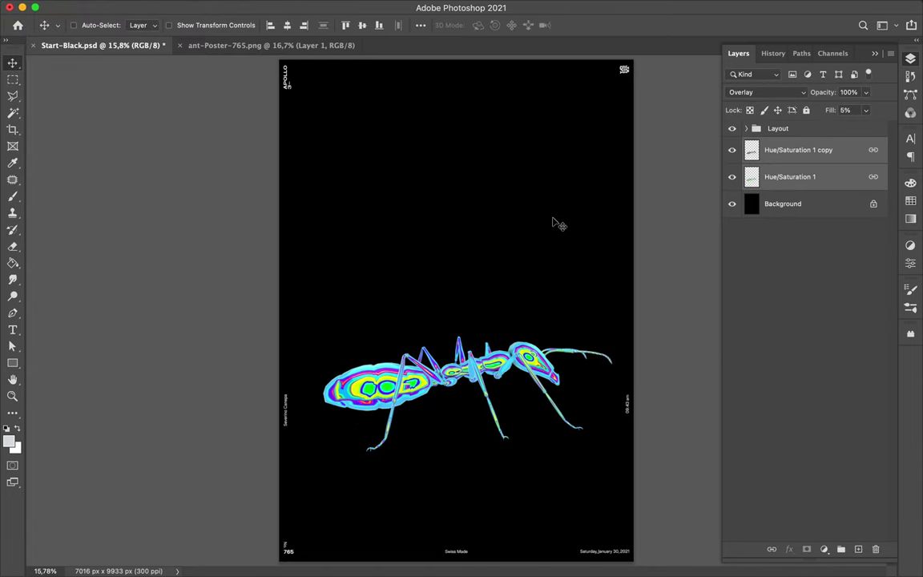
pyautogui.hotkey('ctrl', 't')
pyautogui.moveTo(387, 176); pyautogui.dragTo(603, 134)
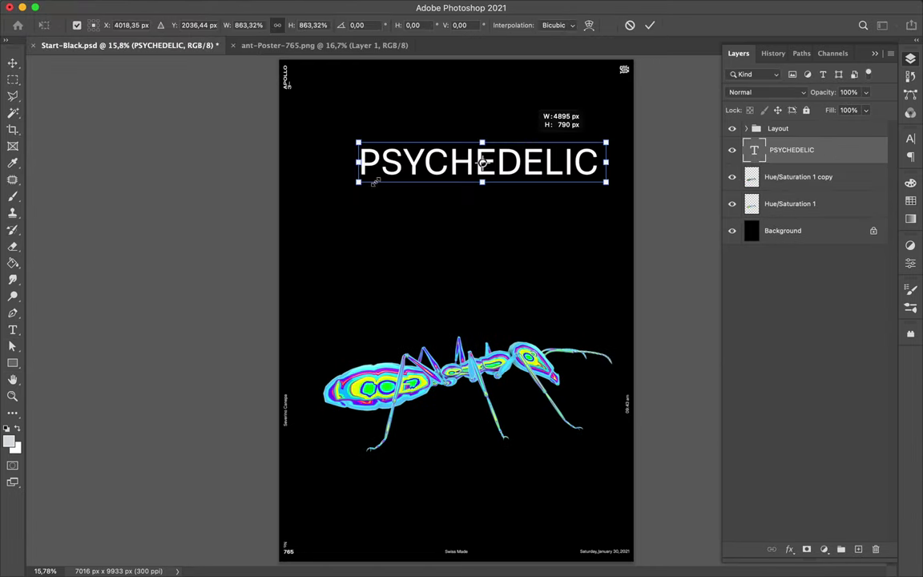
pyautogui.moveTo(357, 134); pyautogui.dragTo(304, 129)
pyautogui.press('Return')
# Place the PSYCHEDELIC title across the ant's back below the ant layers, and offset the upper ant copy
pyautogui.press('v')
pyautogui.moveTo(418, 223)
pyautogui.mouseDown()
pyautogui.moveTo(385, 345)
pyautogui.moveTo(397, 371)
pyautogui.mouseUp()
pyautogui.hotkey('ctrl', '[')
pyautogui.hotkey('ctrl', '[')
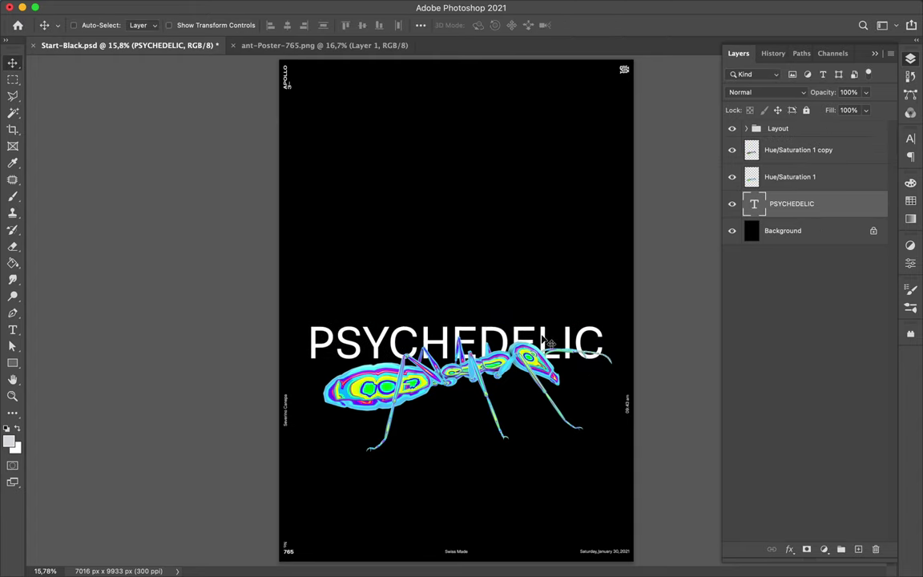
pyautogui.click(910, 139)
pyautogui.click(421, 25)
pyautogui.moveTo(437, 367); pyautogui.dragTo(463, 367)
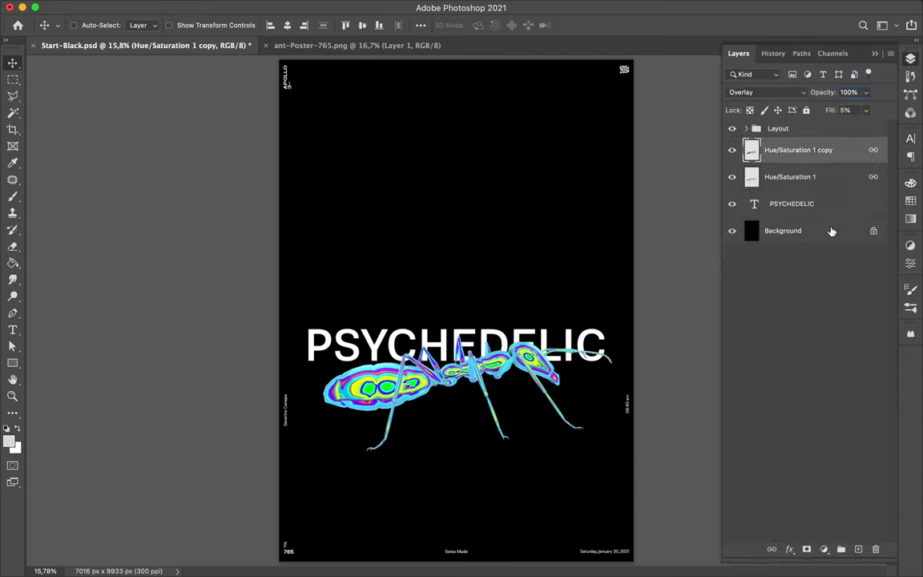
pyautogui.click(299, 6)
# Apply a Gaussian Blur to the ant's shadow layer
pyautogui.click(515, 221)
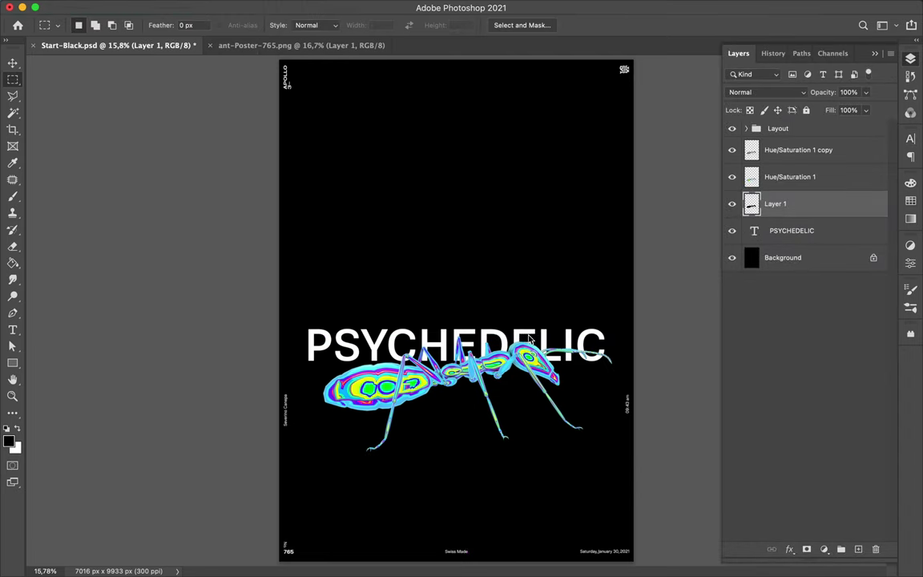
pyautogui.click(737, 74)
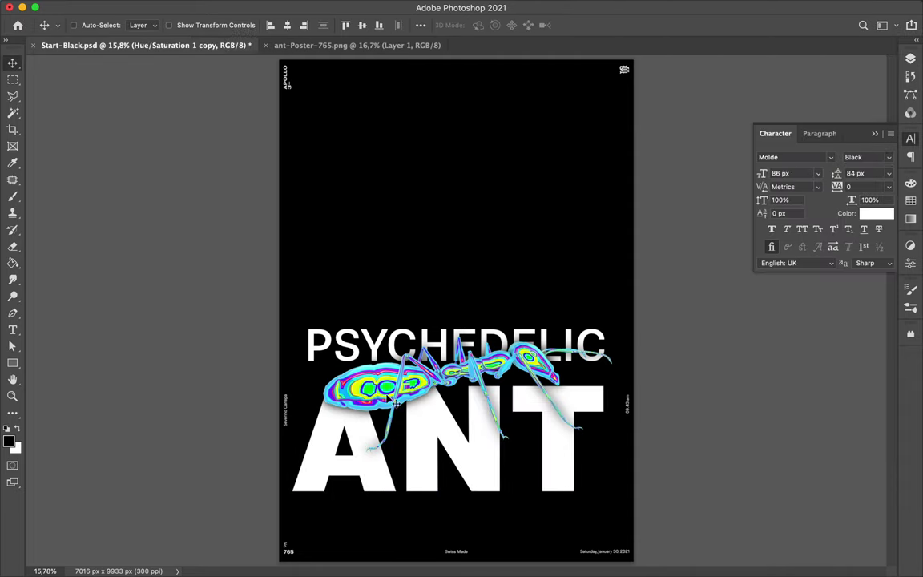
pyautogui.press('F7')
# Paint the ant copy's mask with a small brush and mask the shadow layer to the ANT letters
pyautogui.press('b')
pyautogui.rightClick(192, 107)
pyautogui.press('Escape')
pyautogui.rightClick(537, 297)
pyautogui.press('Return')
pyautogui.click(409, 385)
pyautogui.hotkey('alt', '[')
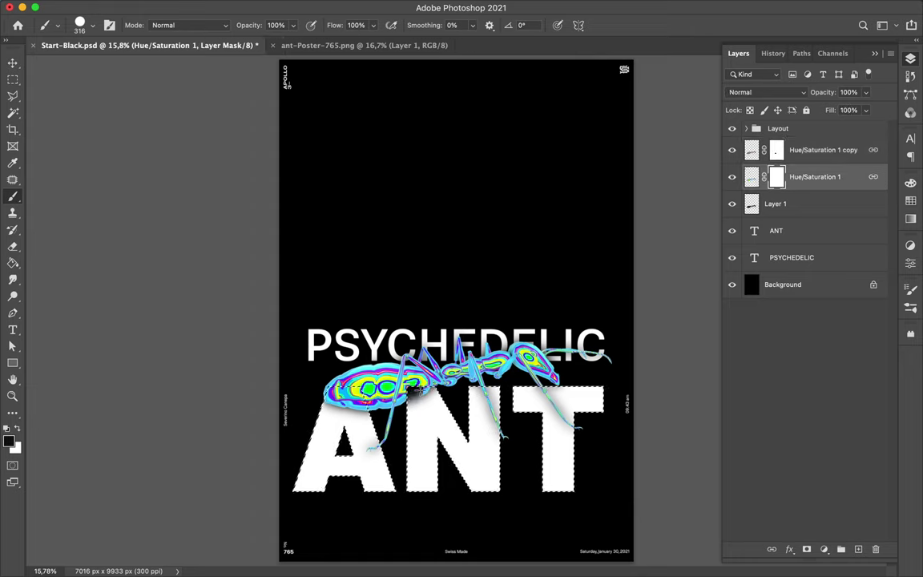
pyautogui.click(778, 158)
pyautogui.click(779, 203)
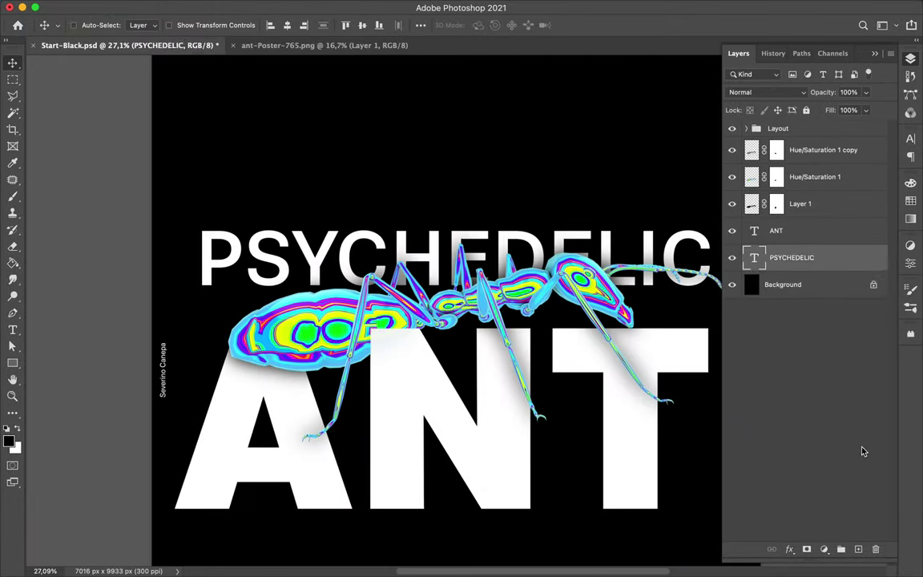
# Fill the ANT letter shapes with white and duplicate the white ANT layer to the top
pyautogui.click(422, 459)
pyautogui.press('m')
pyautogui.hotkey('ctrl', 'd')
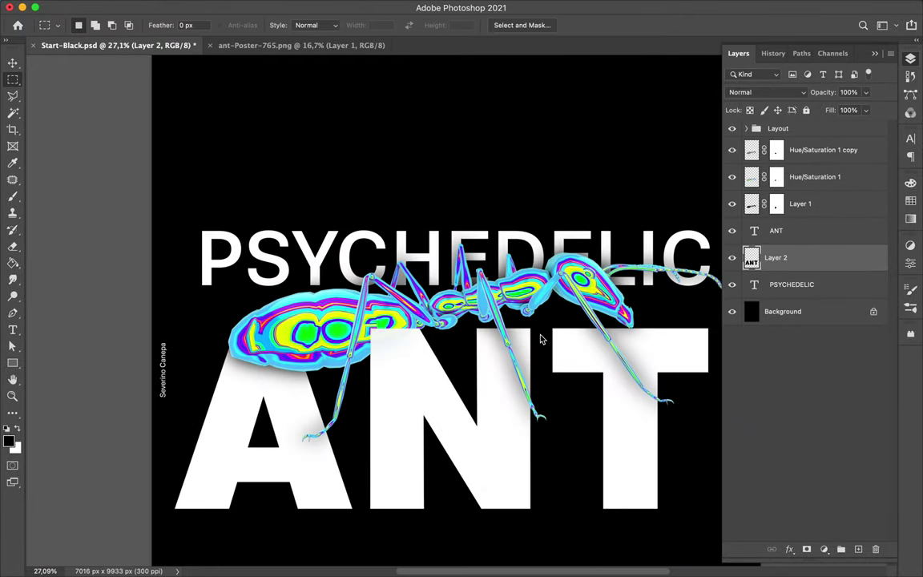
pyautogui.moveTo(795, 266); pyautogui.dragTo(792, 166)
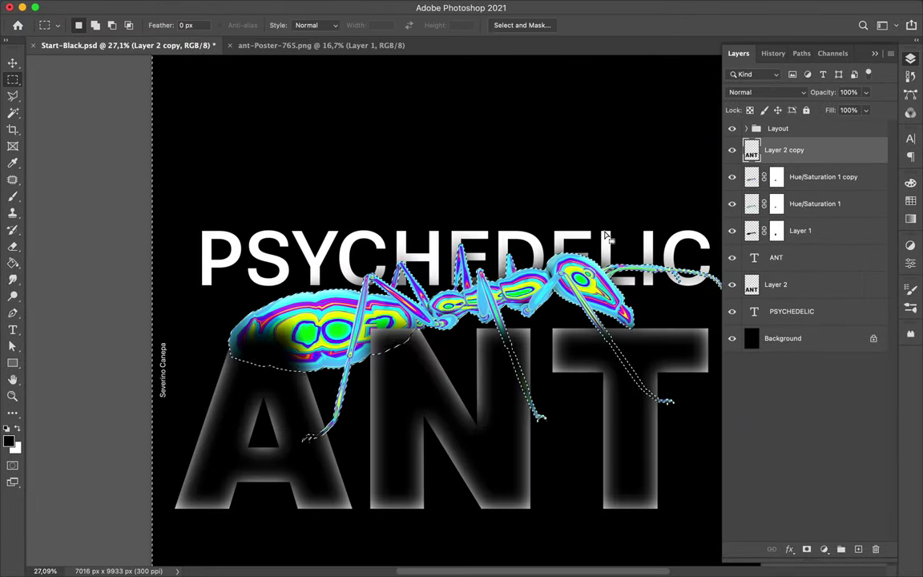
# Move the Layer 2 ANT letters below the PSYCHEDELIC text and restore the ANT selection
pyautogui.press('b')
pyautogui.press('m')
pyautogui.hotkey('ctrl', 'd')
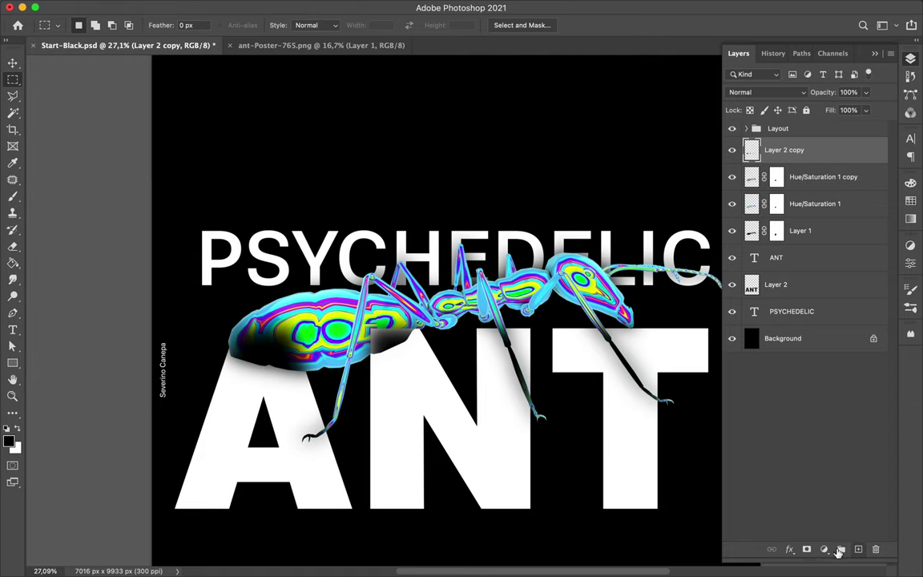
pyautogui.press('b')
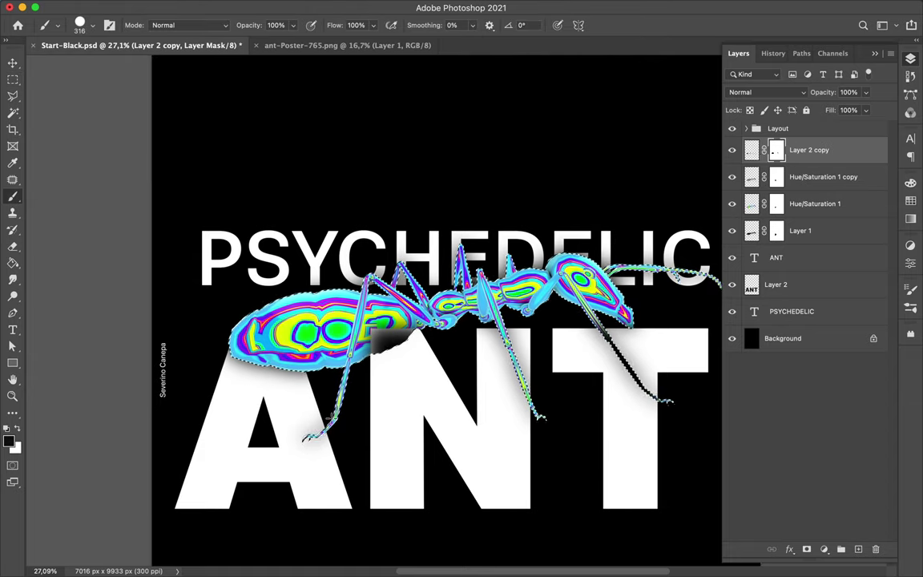
pyautogui.press('v')
pyautogui.click(796, 289)
pyautogui.hotkey('ctrl', 'z')
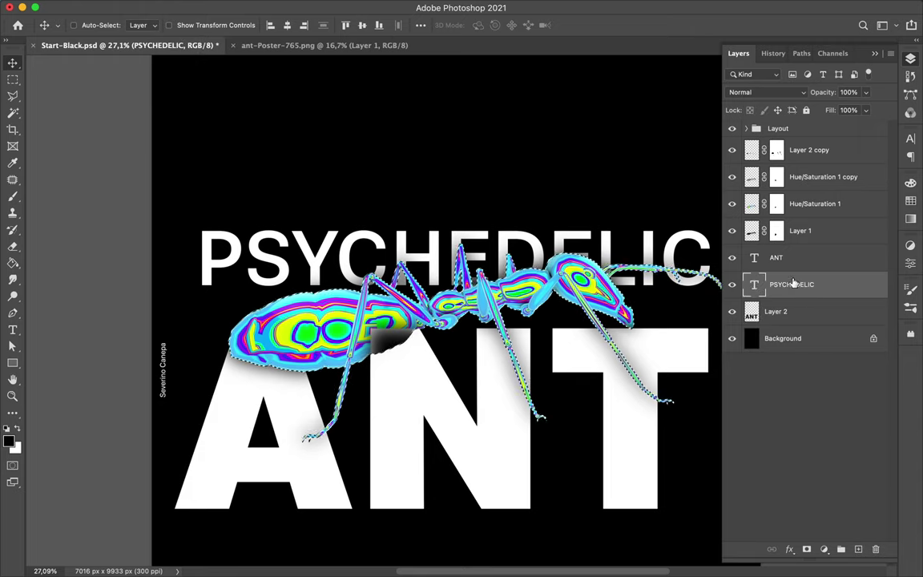
pyautogui.hotkey('ctrl', 'z')
pyautogui.hotkey('ctrl', 'z')
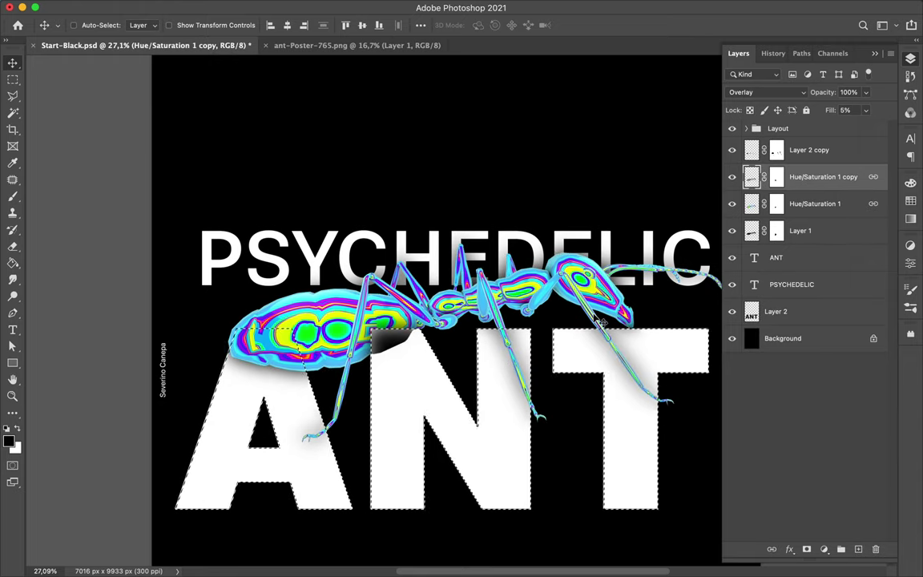
# Paint on the Layer 2 copy and Layer 1 masks to remove the dark blotch on the N
pyautogui.click(776, 149)
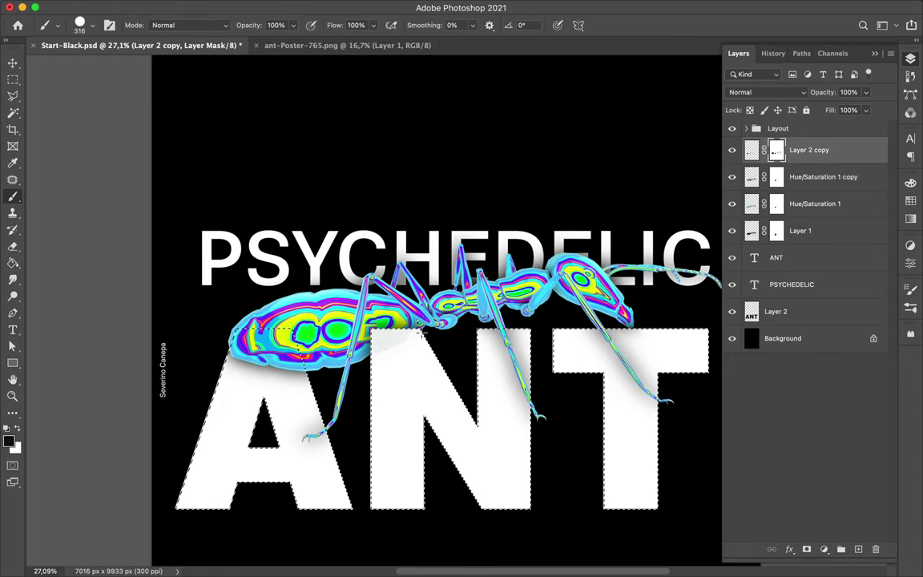
pyautogui.hotkey('alt', '[')
pyautogui.hotkey('alt', '[')
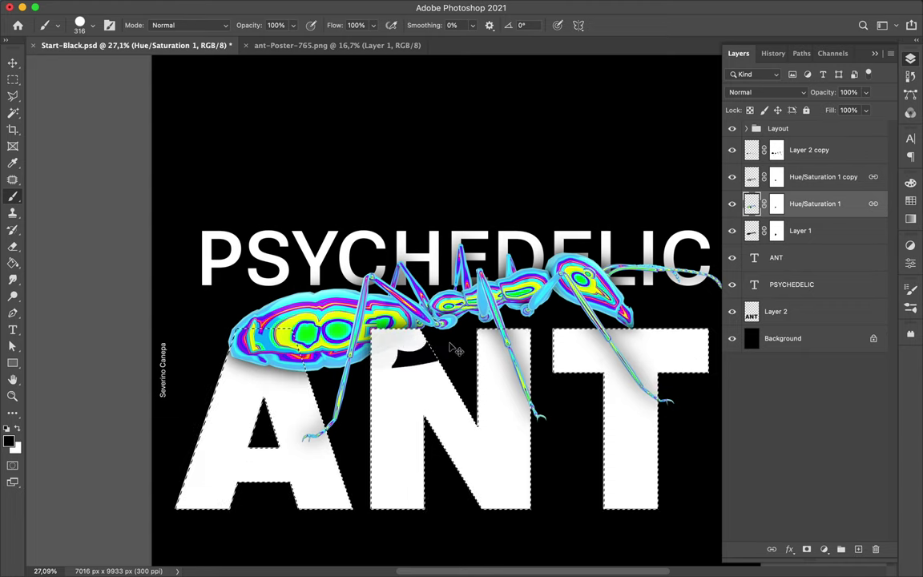
pyautogui.click(774, 232)
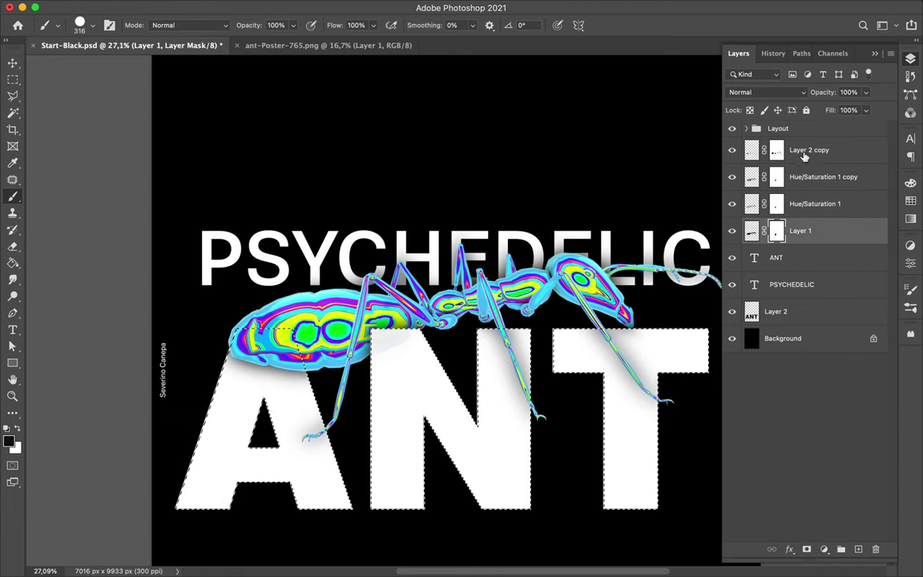
pyautogui.hotkey('alt', ']')
pyautogui.hotkey('alt', ']')
pyautogui.hotkey('alt', ']')
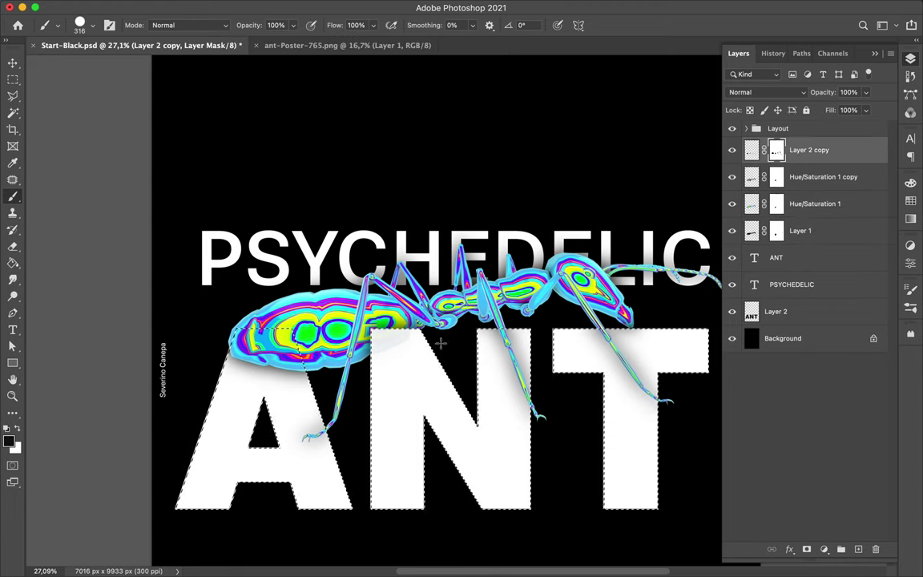
pyautogui.scroll(5, 385, 332)
pyautogui.press('m')
pyautogui.hotkey('ctrl', 'd')
pyautogui.scroll(-3, 423, 292)
pyautogui.scroll(-3, 481, 240)
pyautogui.scroll(3, 511, 185)
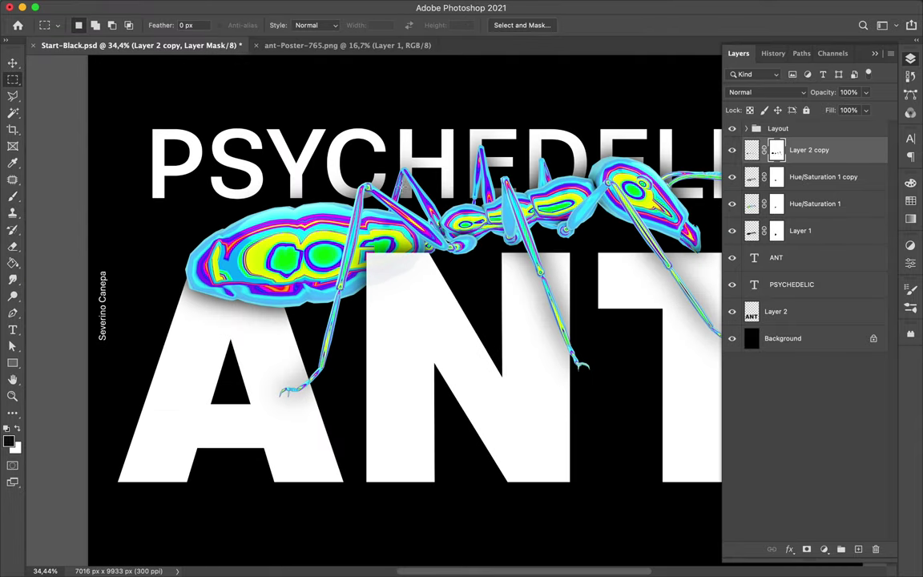
# Select the PSYCHEDELIC layer, then set the #4 in Molde Expanded-Semibold in Illustrator
pyautogui.press('v')
pyautogui.keyDown('ctrl'); pyautogui.click(416, 161); pyautogui.keyUp('ctrl')
pyautogui.hscroll(3, 435, 164)
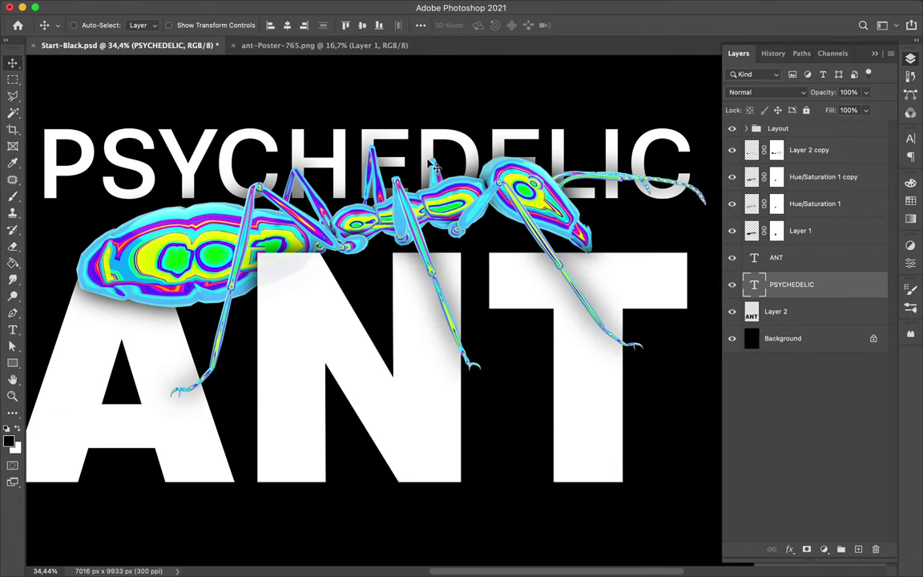
pyautogui.scroll(-3, 461, 133)
pyautogui.scroll(-1, 489, 201)
pyautogui.scroll(-1, 489, 281)
pyautogui.scroll(2, 489, 320)
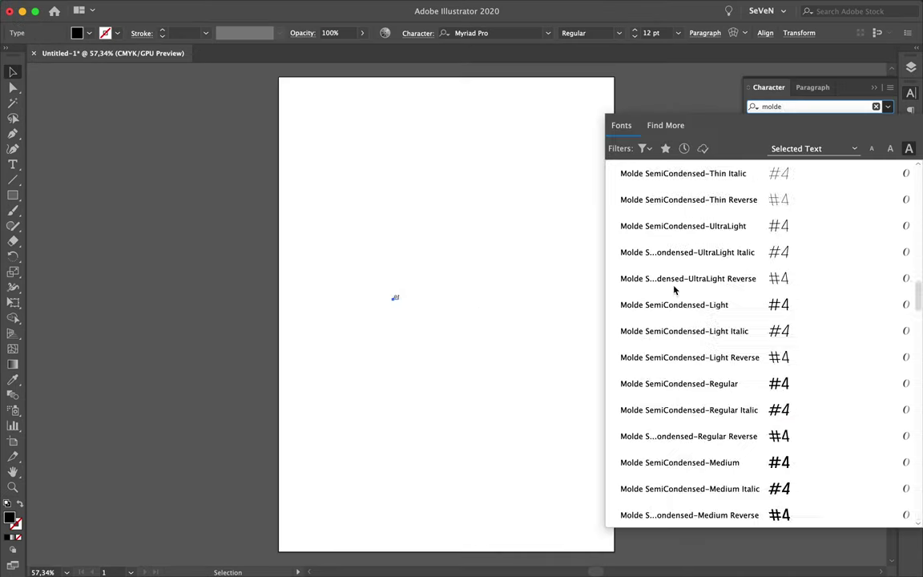
pyautogui.scroll(-10, 674, 290)
pyautogui.click(690, 205)
# Bring the #4 and swirl texture into the poster and add a layer mask to texture Layer 3
pyautogui.click(158, 7)
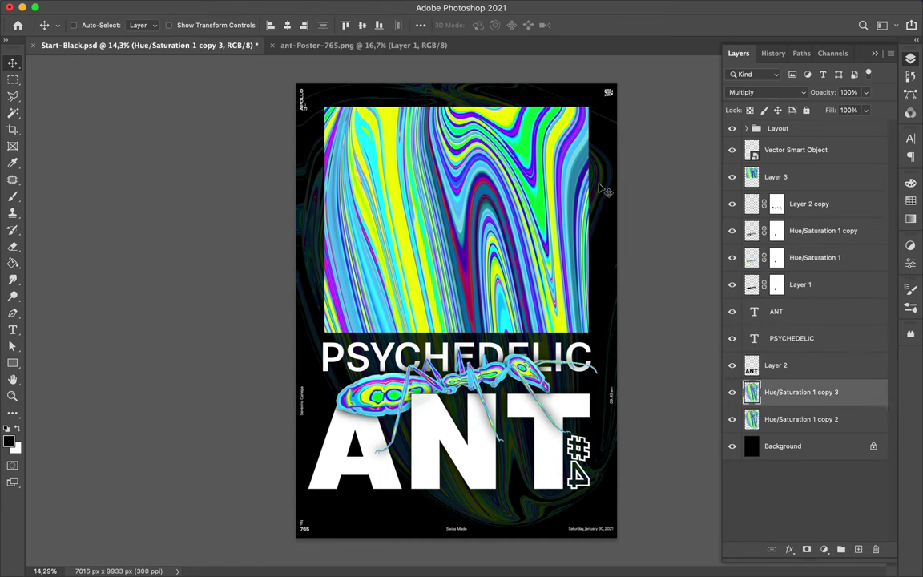
pyautogui.hotkey('ctrl', '+')
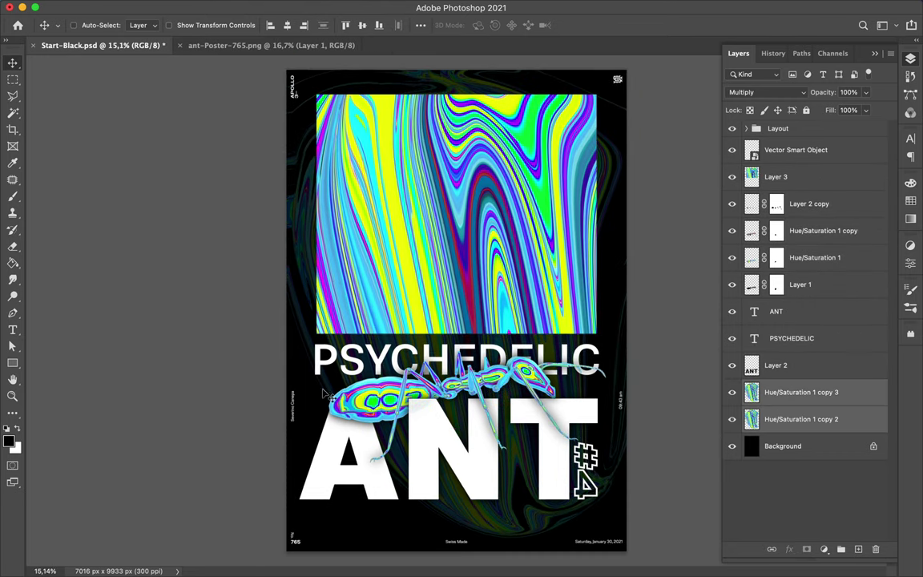
pyautogui.keyDown('ctrl'); pyautogui.click(394, 315); pyautogui.keyUp('ctrl')
pyautogui.click(807, 549)
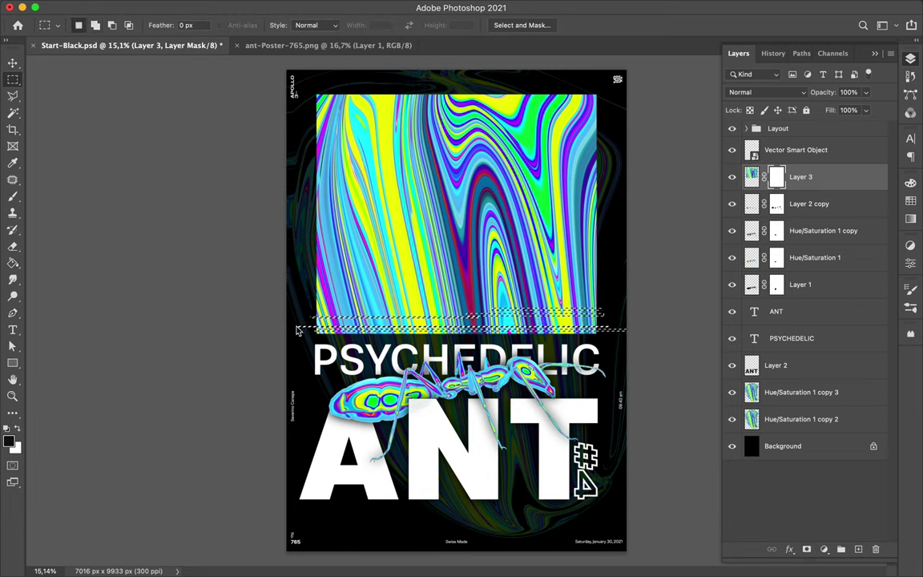
# Mask out a thin band along the bottom edge of the texture on Layer 3
pyautogui.moveTo(296, 327); pyautogui.dragTo(305, 282)
pyautogui.press('b')
pyautogui.rightClick(454, 222)
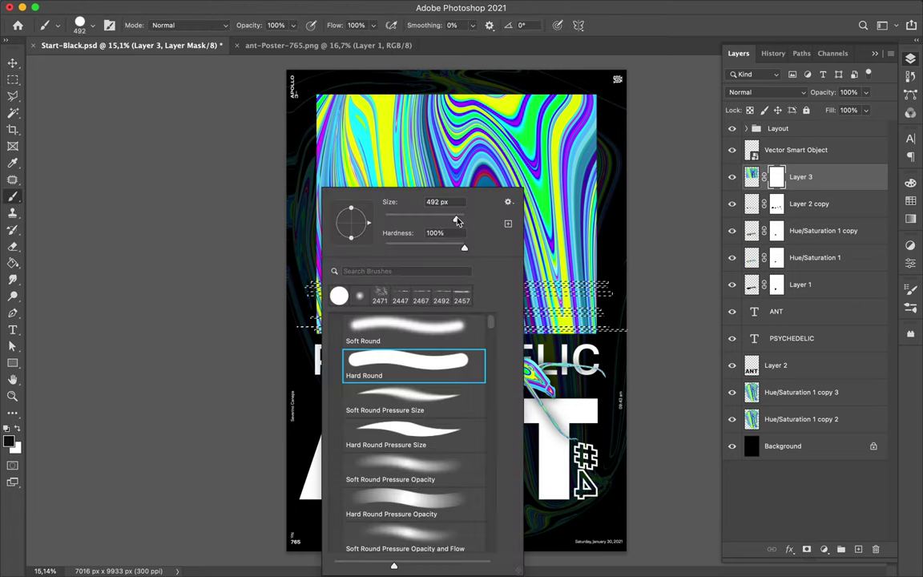
pyautogui.press('Escape')
pyautogui.press('m')
pyautogui.press('v')
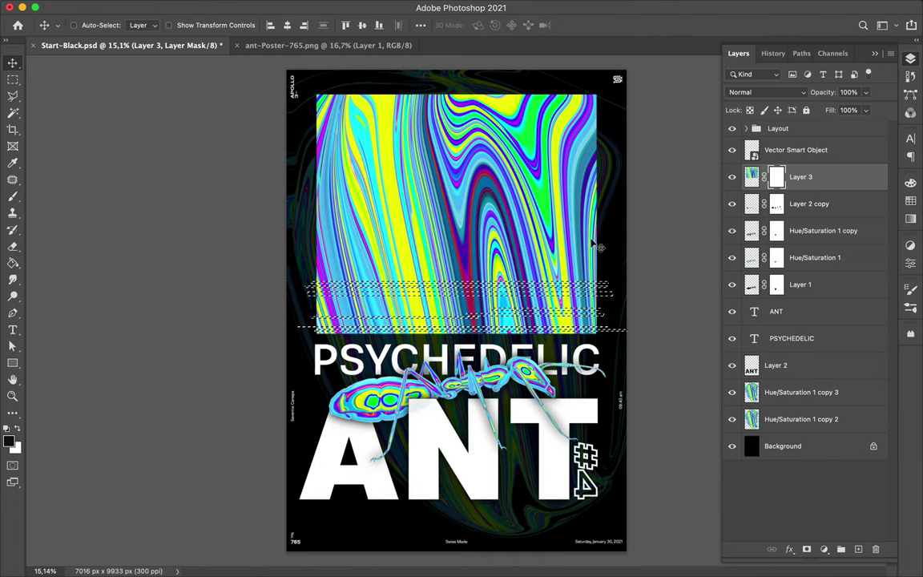
# Merge the Hue/Saturation 1 and Hue/Saturation 1 copy ant layers and duplicate the result
pyautogui.click(801, 230)
pyautogui.keyDown('shift'); pyautogui.click(844, 258); pyautogui.keyUp('shift')
pyautogui.hotkey('ctrl', 'e')
pyautogui.click(749, 203)
pyautogui.click(811, 233)
pyautogui.hotkey('ctrl', 'j')
# Gaussian-blur the ant duplicate, set it to Soft Light, and move it below Hue/Saturation 1 copy
pyautogui.hotkey('ctrl', 'alt', 'f')
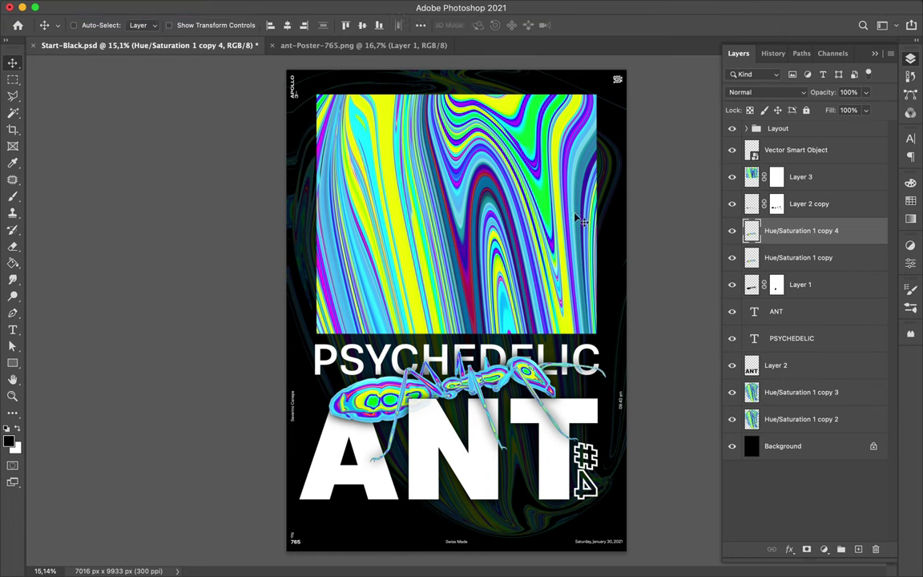
pyautogui.press('Return')
pyautogui.click(766, 92)
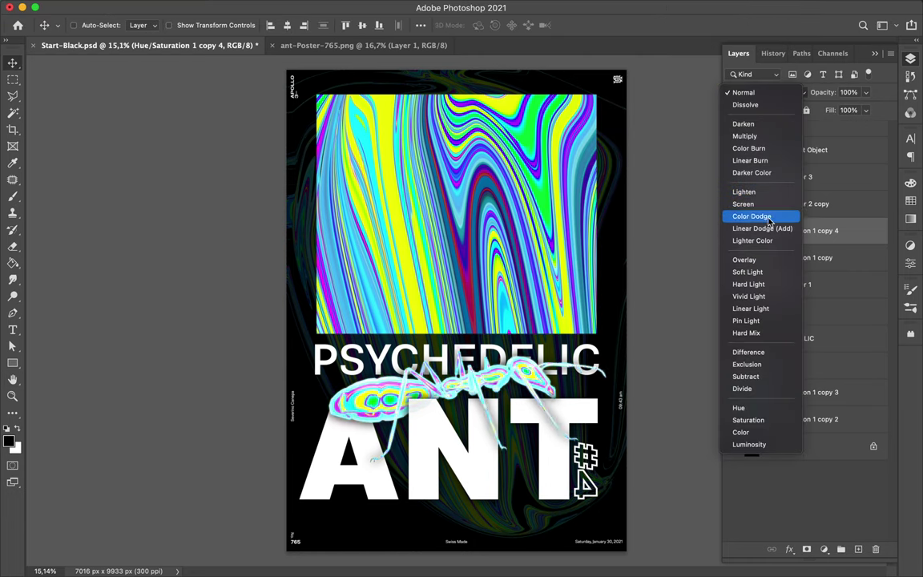
pyautogui.click(685, 245)
pyautogui.moveTo(802, 231); pyautogui.dragTo(801, 271)
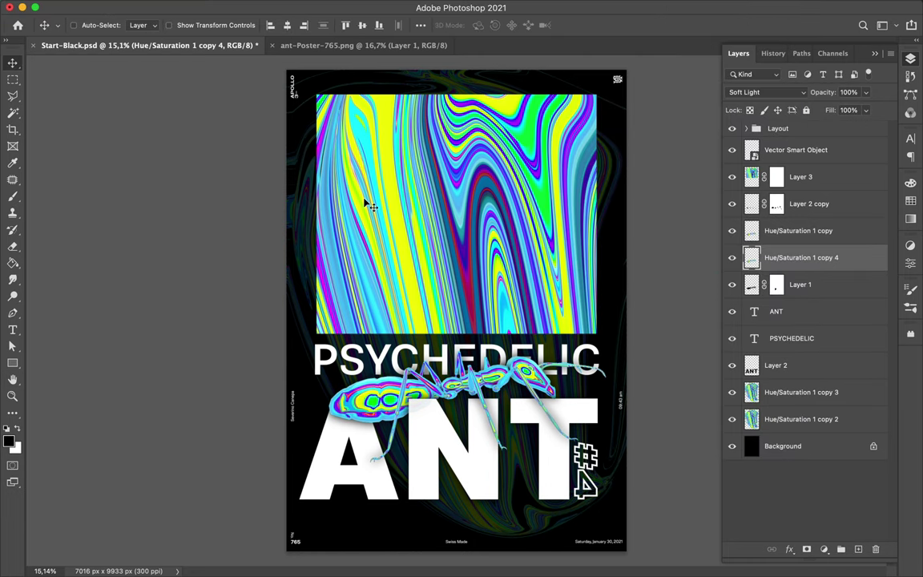
# Set the rectangle's fill colour to white
pyautogui.click(141, 24)
pyautogui.click(60, 85)
pyautogui.scroll(3, 337, 353)
# Draw a thin white vertical bar with a shortened horizontal copy, forming a lower-left L bracket
pyautogui.moveTo(301, 146); pyautogui.dragTo(363, 315)
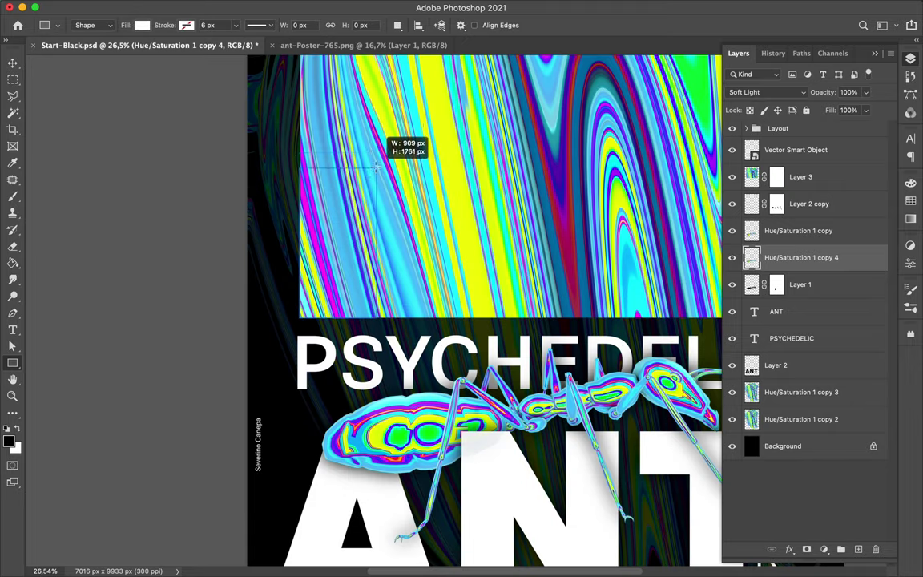
pyautogui.moveTo(363, 231); pyautogui.dragTo(322, 231)
pyautogui.hotkey('ctrl', 'j')
pyautogui.press('v')
pyautogui.hotkey('ctrl', 't')
pyautogui.moveTo(412, 232)
pyautogui.mouseDown()
pyautogui.moveTo(437, 313)
pyautogui.moveTo(373, 306)
pyautogui.mouseUp()
pyautogui.hotkey('ctrl', 't')
pyautogui.hotkey('ctrl', '-')
pyautogui.press('Return')
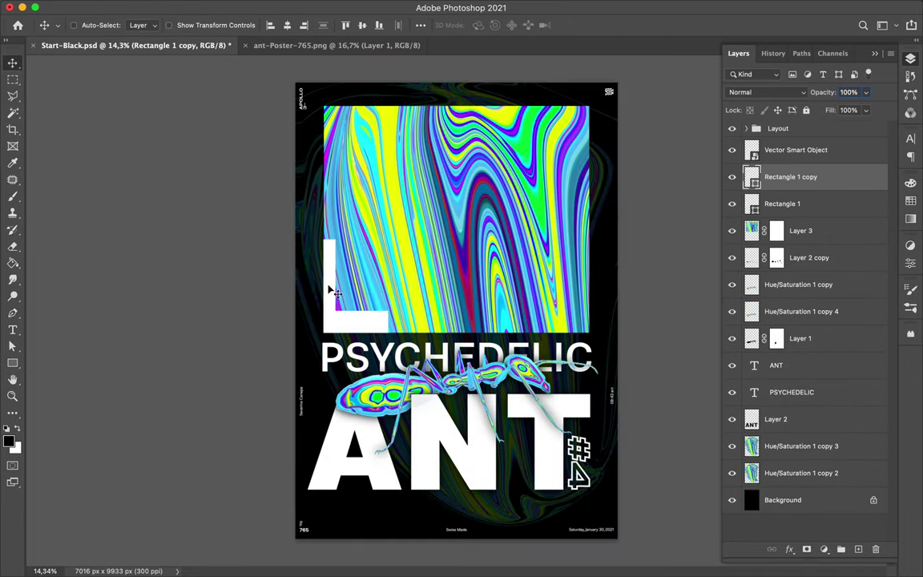
# Resize the vertical and horizontal bars of the lower-left L bracket
pyautogui.keyDown('ctrl'); pyautogui.click(328, 286); pyautogui.keyUp('ctrl')
pyautogui.hotkey('ctrl', 't')
pyautogui.scroll(5, 327, 286)
pyautogui.press('Return')
pyautogui.scroll(-5, 346, 323)
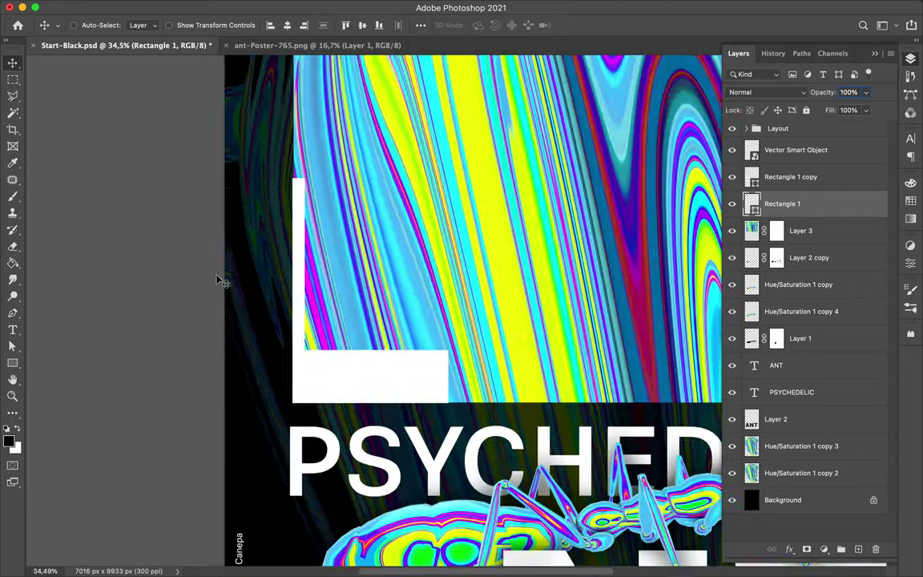
pyautogui.keyDown('ctrl'); pyautogui.click(346, 324); pyautogui.keyUp('ctrl')
pyautogui.hotkey('ctrl', 't')
pyautogui.press('Return')
pyautogui.keyDown('ctrl'); pyautogui.keyDown('shift'); pyautogui.click(316, 281); pyautogui.keyUp('shift'); pyautogui.keyUp('ctrl')
# Duplicate the L, rotate it 180°, and place a smaller copy at the texture's upper right
pyautogui.hotkey('ctrl', 'j')
pyautogui.hotkey('ctrl', 't')
pyautogui.moveTo(391, 252); pyautogui.dragTo(597, 113)
pyautogui.press('Return')
pyautogui.hotkey('ctrl', '+')
pyautogui.hotkey('ctrl', 't')
pyautogui.moveTo(478, 260); pyautogui.dragTo(513, 229)
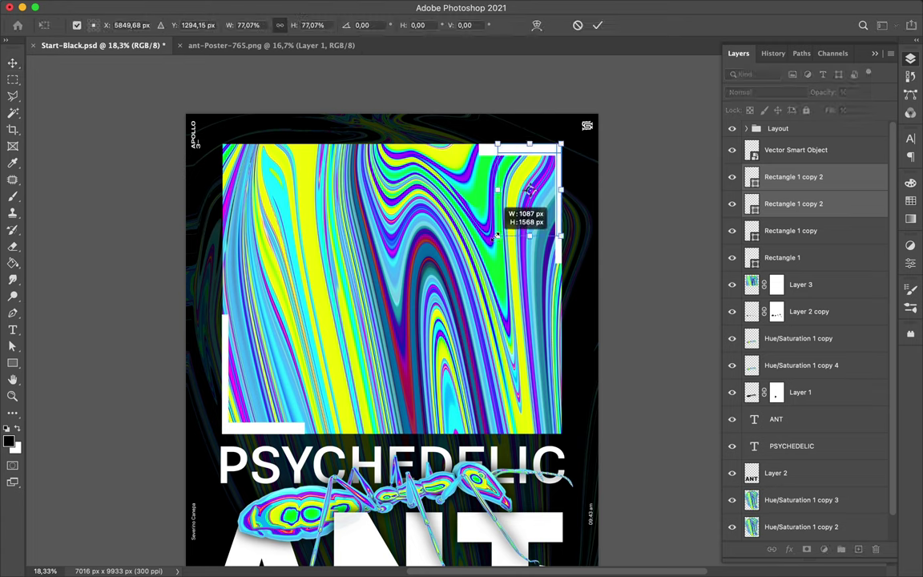
pyautogui.press('Return')
pyautogui.scroll(-1, 513, 228)
# Draw a small black square inside the texture, then select texture Layer 3
pyautogui.moveTo(441, 252); pyautogui.dragTo(413, 284)
pyautogui.press('v')
pyautogui.hotkey('ctrl', '-')
pyautogui.hotkey('ctrl', 't')
pyautogui.moveTo(477, 250); pyautogui.dragTo(464, 239)
pyautogui.press('Return')
pyautogui.press('F7')
pyautogui.click(789, 310)
# Duplicate Layer 3, Gaussian-blur the copy, and set its blend mode to Difference
pyautogui.hotkey('ctrl', 'j')
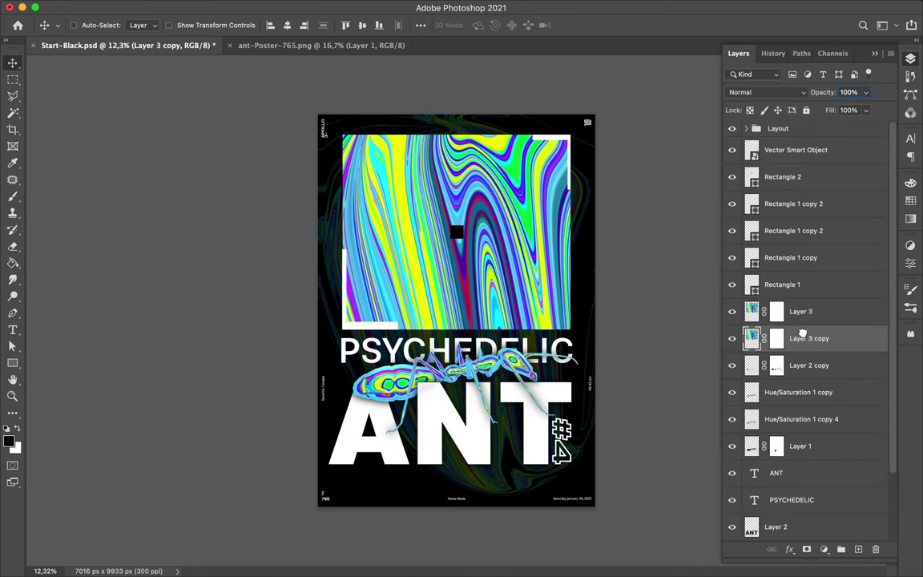
pyautogui.click(299, 8)
pyautogui.click(581, 239)
pyautogui.moveTo(626, 251); pyautogui.dragTo(697, 250)
pyautogui.click(739, 73)
pyautogui.click(746, 92)
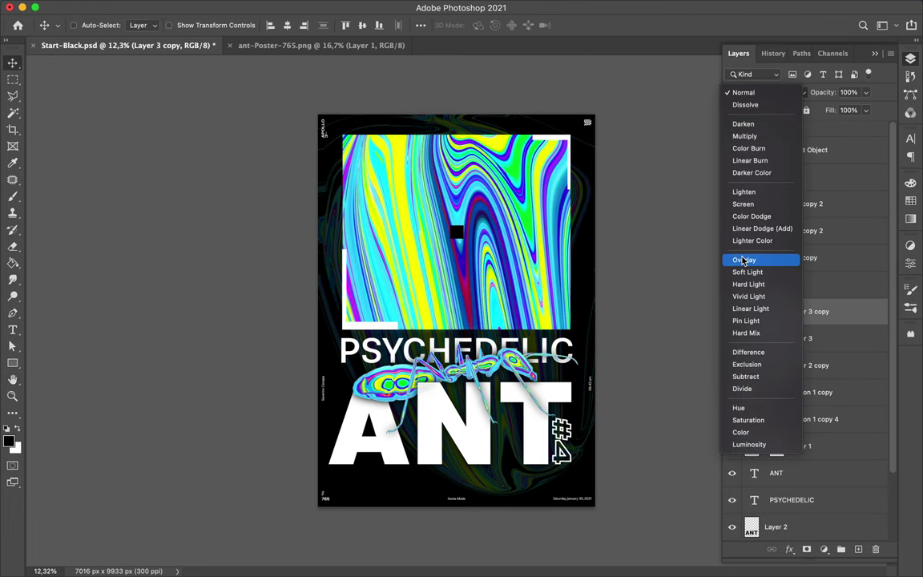
pyautogui.click(746, 361)
# Delete the black square and add a hue-shifted Hue/Saturation layer clipped to Layer 3 copy
pyautogui.click(569, 157)
pyautogui.press('Delete')
pyautogui.click(496, 286)
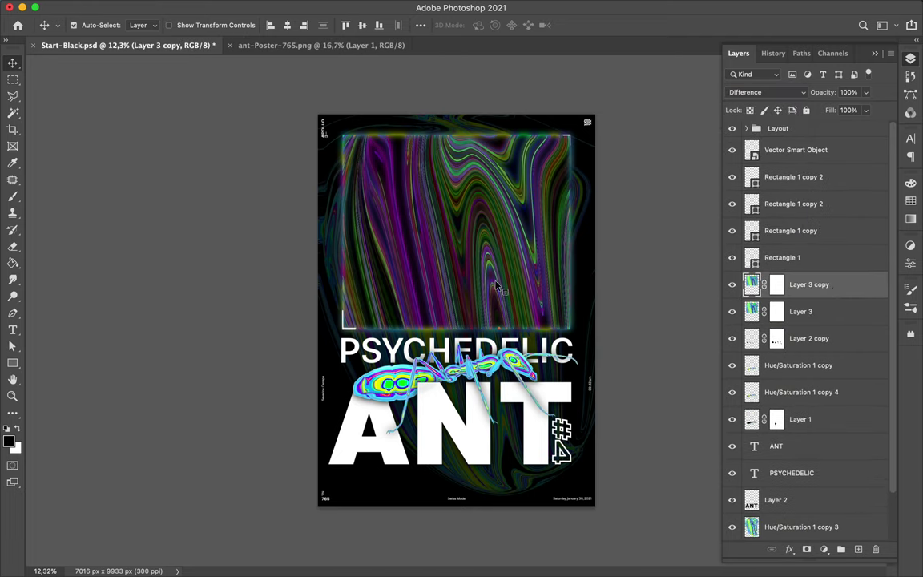
pyautogui.click(823, 549)
pyautogui.click(794, 402)
pyautogui.moveTo(793, 331); pyautogui.dragTo(745, 331)
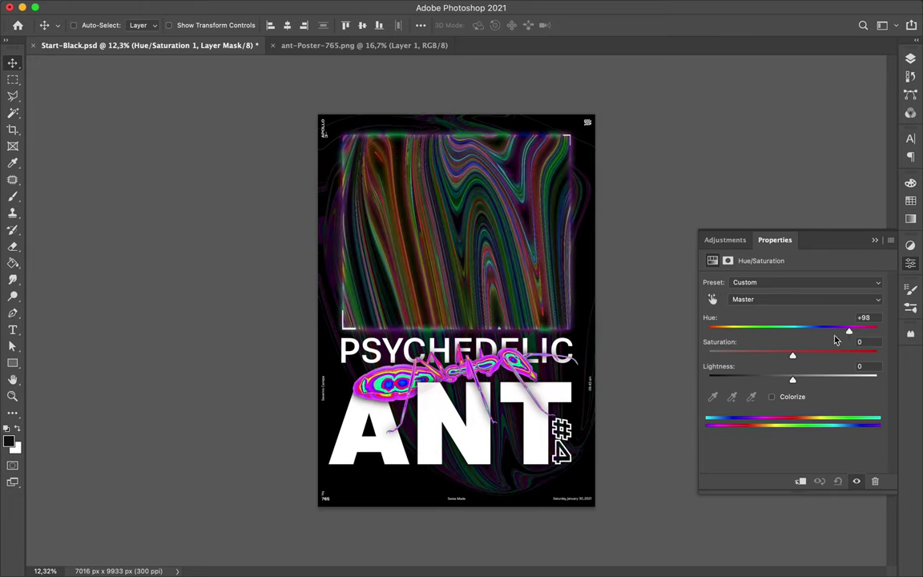
pyautogui.keyDown('alt'); pyautogui.click(741, 299); pyautogui.keyUp('alt')
pyautogui.moveTo(825, 284); pyautogui.dragTo(826, 325)
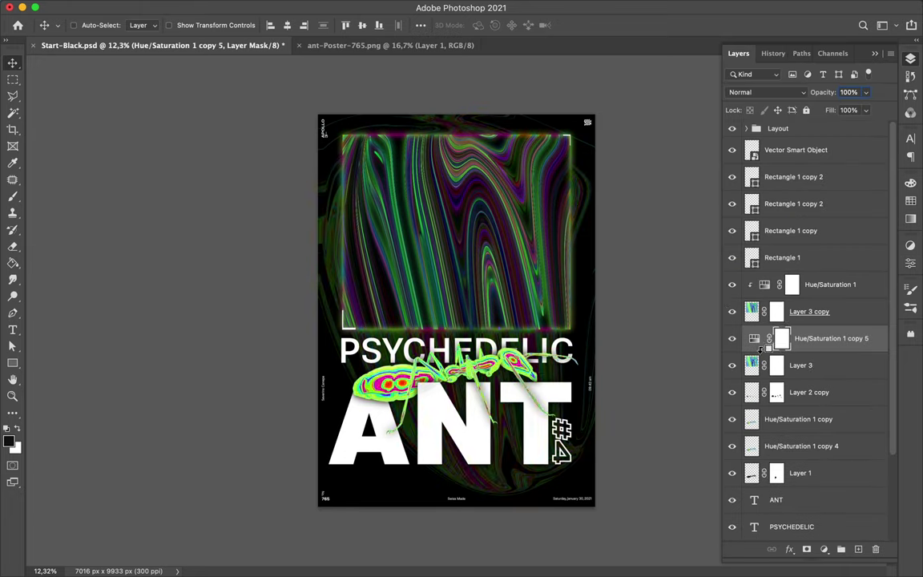
# Group the recoloured texture layers into Group 1 and hide the group
pyautogui.hotkey('ctrl', '+')
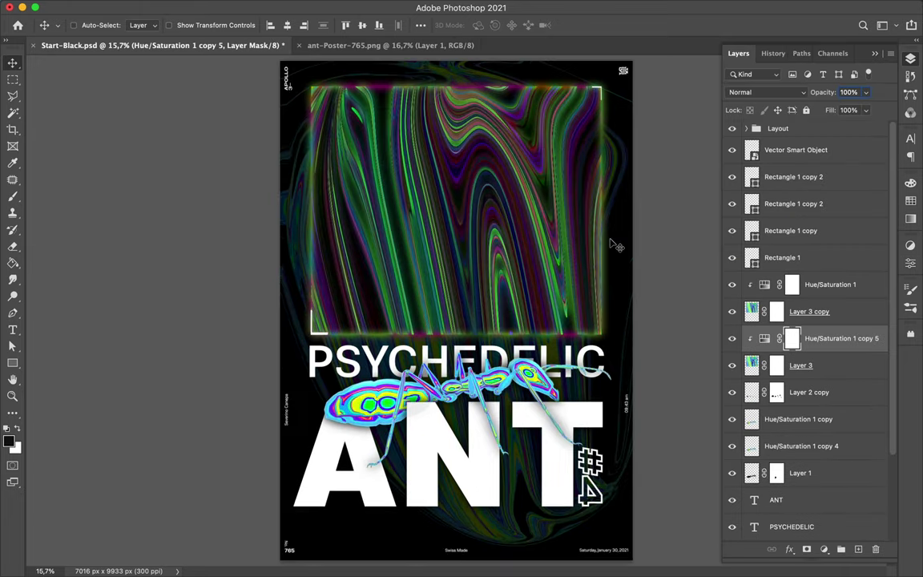
pyautogui.keyDown('shift'); pyautogui.click(830, 284); pyautogui.keyUp('shift')
pyautogui.hotkey('ctrl', 'g')
pyautogui.click(732, 279)
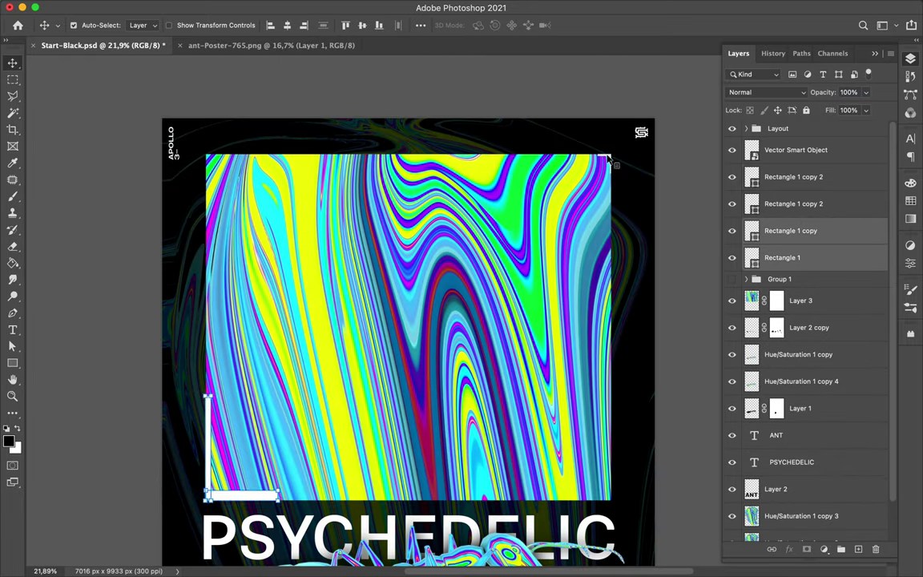
# Select both corner bracket shapes, then zoom out to the whole poster
pyautogui.keyDown('super'); pyautogui.click(613, 159); pyautogui.keyUp('super')
pyautogui.keyDown('shift'); pyautogui.keyDown('super'); pyautogui.click(613, 167); pyautogui.keyUp('super'); pyautogui.keyUp('shift')
pyautogui.hotkey('ctrl', 't')
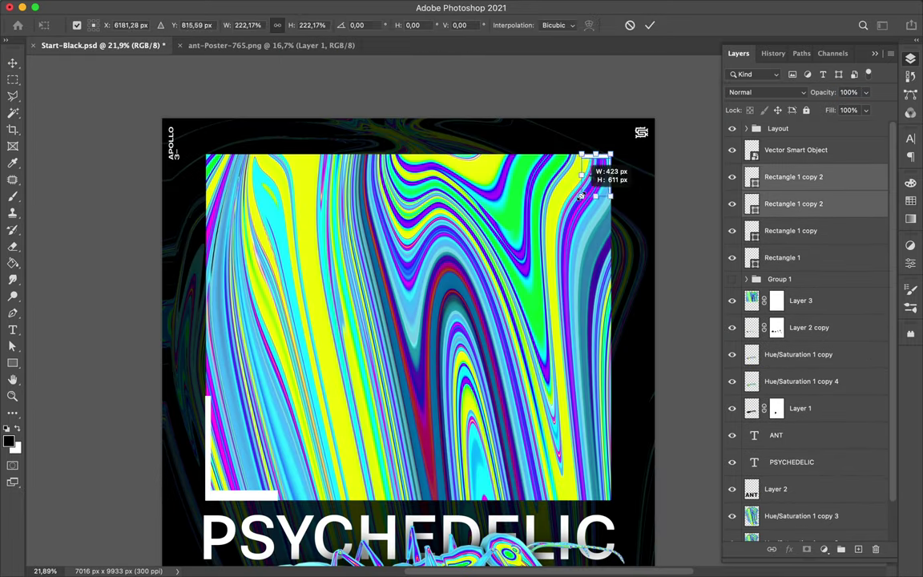
pyautogui.press('Escape')
pyautogui.hotkey('ctrl', '0')
# Draw a square over the swirl image with no fill and a 346 px black stroke
pyautogui.moveTo(382, 129); pyautogui.dragTo(535, 282)
pyautogui.click(142, 25)
pyautogui.click(158, 43)
pyautogui.press('v')
pyautogui.moveTo(535, 242); pyautogui.dragTo(534, 248)
pyautogui.press('a')
pyautogui.moveTo(255, 25); pyautogui.dragTo(386, 89)
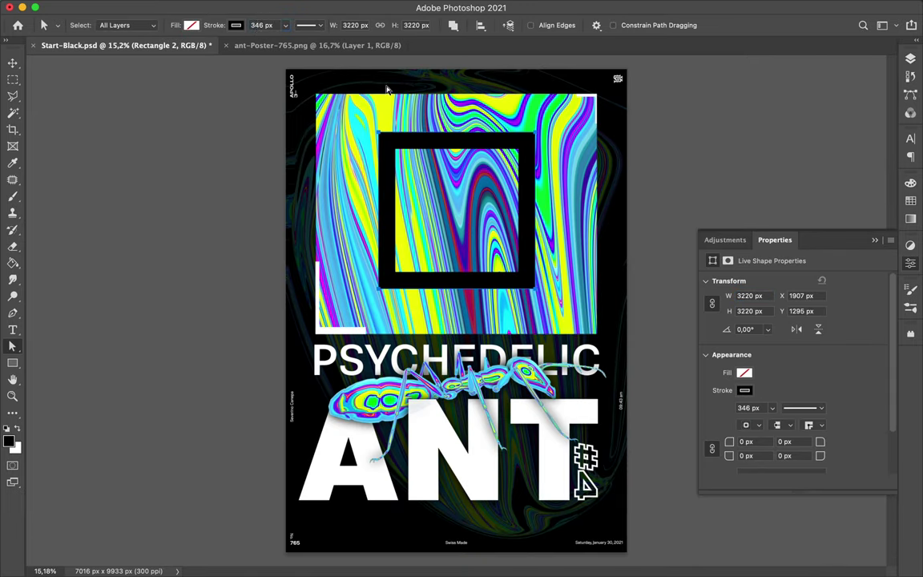
# Enlarge the square frame to about 4098 px, delete its bottom edge, and thin its outline
pyautogui.hotkey('ctrl', 't')
pyautogui.moveTo(522, 210); pyautogui.dragTo(549, 210)
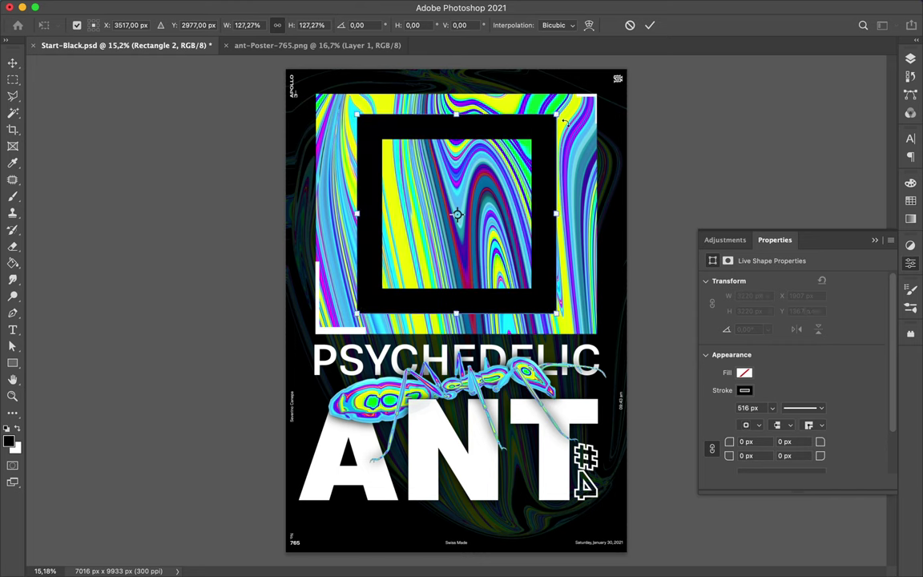
pyautogui.press('Return')
pyautogui.press('a')
pyautogui.click(461, 319)
pyautogui.press('Delete')
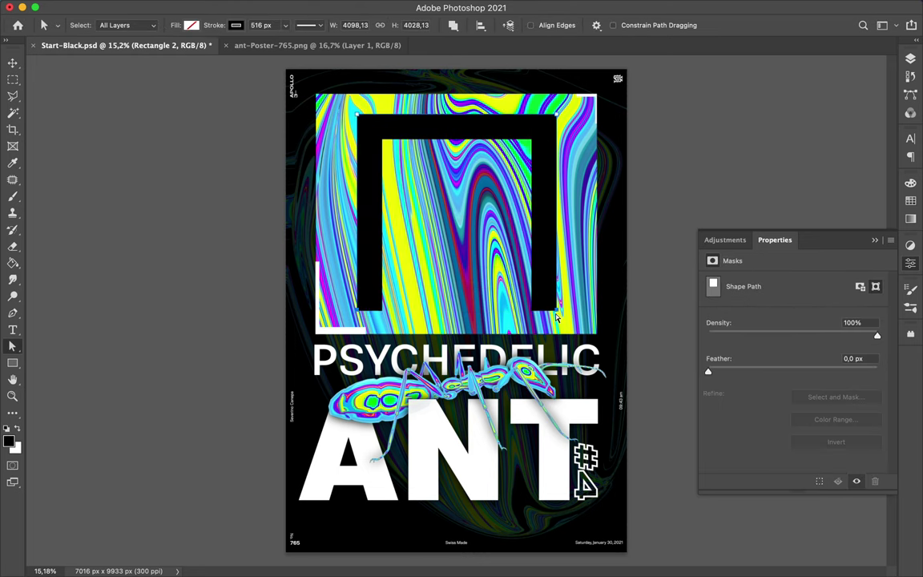
pyautogui.click(586, 98)
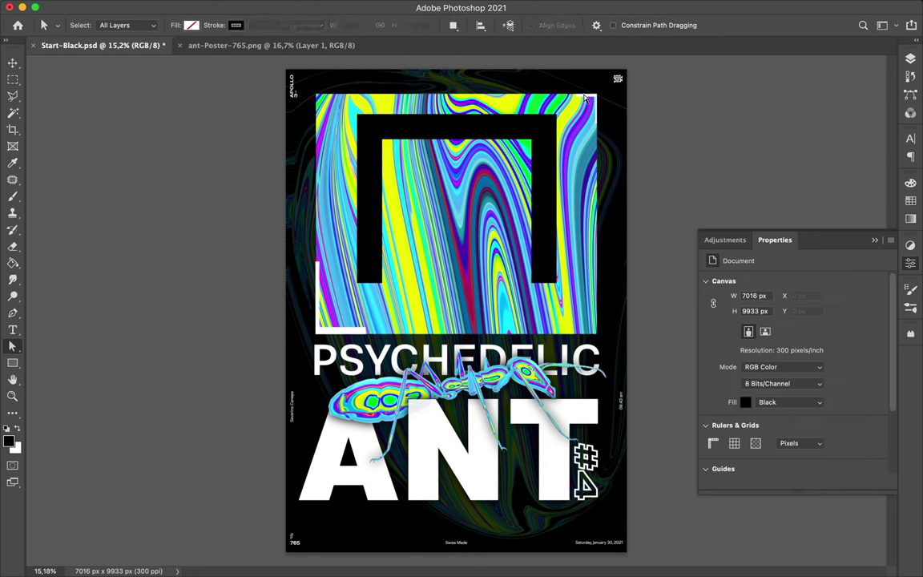
pyautogui.click(544, 125)
pyautogui.click(265, 25)
pyautogui.press('F7')
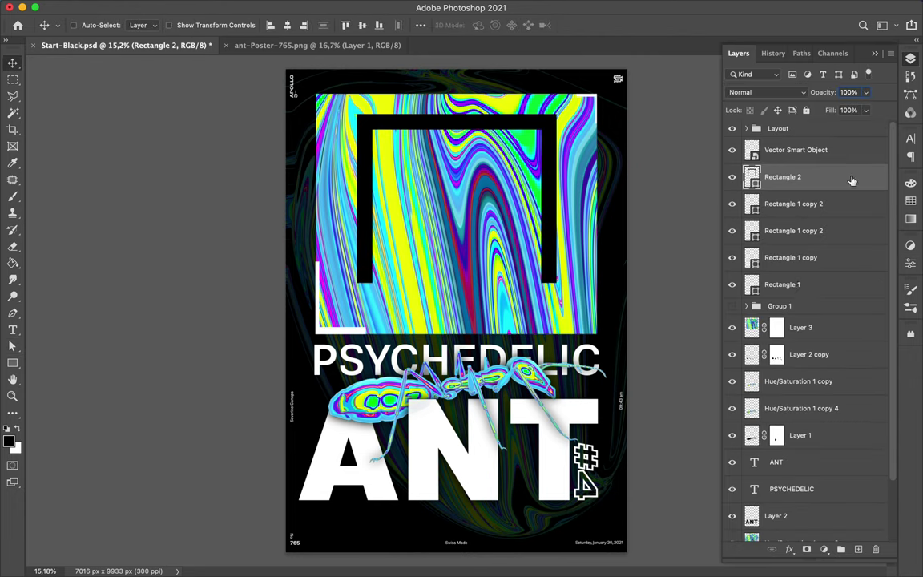
# Lower the swirl image layer's fill to 58% and hide the colourful swirl square
pyautogui.moveTo(456, 304); pyautogui.dragTo(456, 265)
pyautogui.rightClick(467, 240)
pyautogui.press('Return')
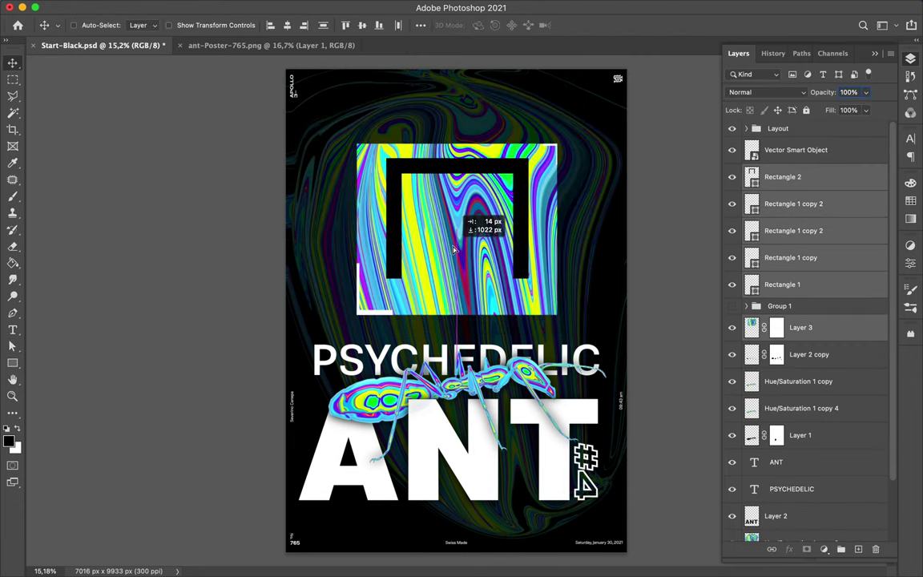
pyautogui.hotkey('ctrl', 'z')
pyautogui.moveTo(865, 110); pyautogui.dragTo(843, 129)
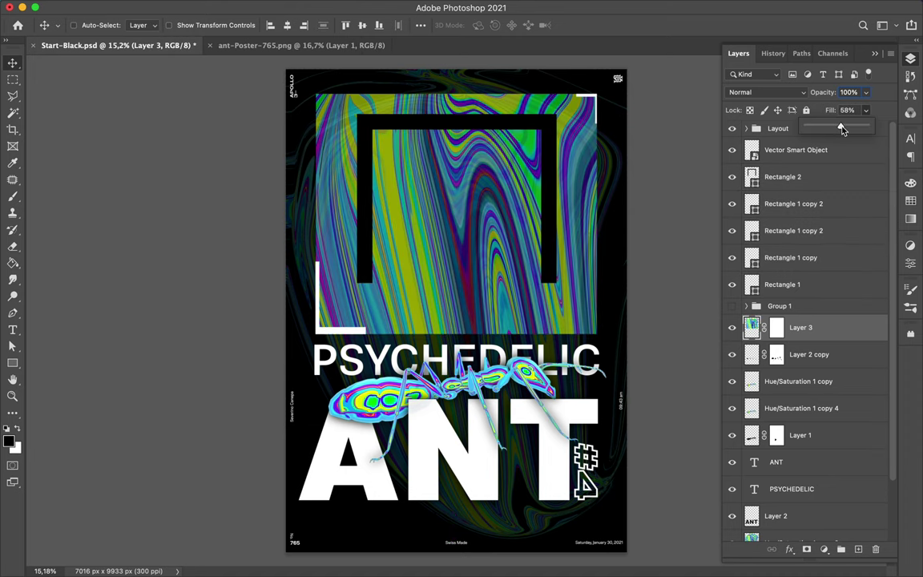
pyautogui.click(731, 328)
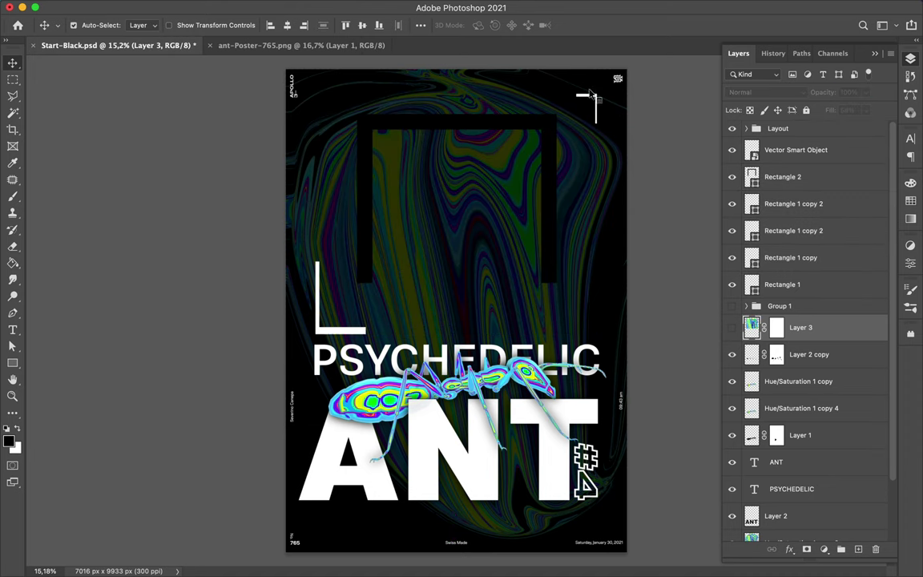
# Delete the bracket and frame shapes, and fill the ant outline with black on a new top layer
pyautogui.press('Delete')
pyautogui.press('Delete')
pyautogui.click(781, 177)
pyautogui.press('Delete')
pyautogui.click(781, 273)
pyautogui.keyDown('ctrl'); pyautogui.click(751, 327); pyautogui.keyUp('ctrl')
pyautogui.hotkey('ctrl', 'j')
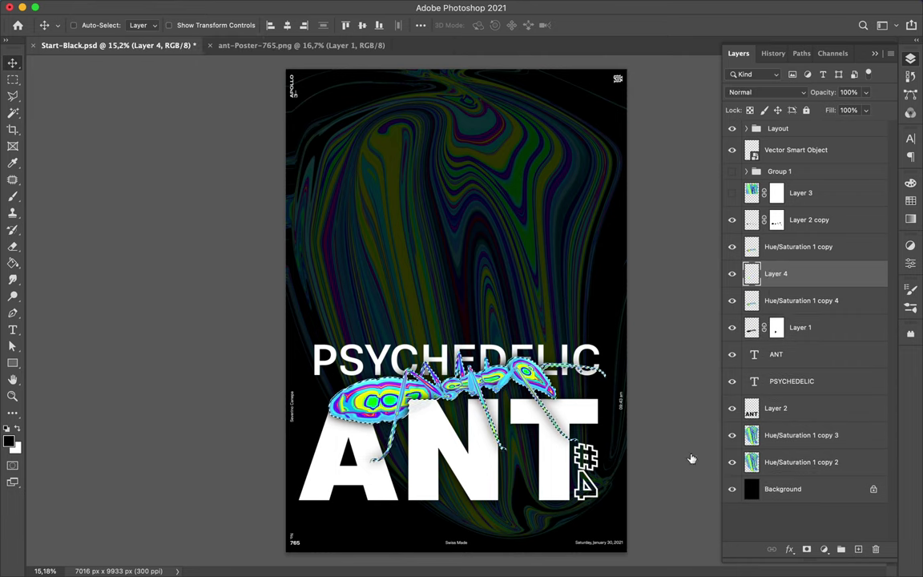
pyautogui.hotkey('ctrl', 'shift', ']')
# Flip the ant shadow vertically, place it just above the title, and layer it beneath Layer 2
pyautogui.moveTo(373, 400); pyautogui.dragTo(372, 208)
pyautogui.hotkey('ctrl', 't')
pyautogui.rightClick(415, 336)
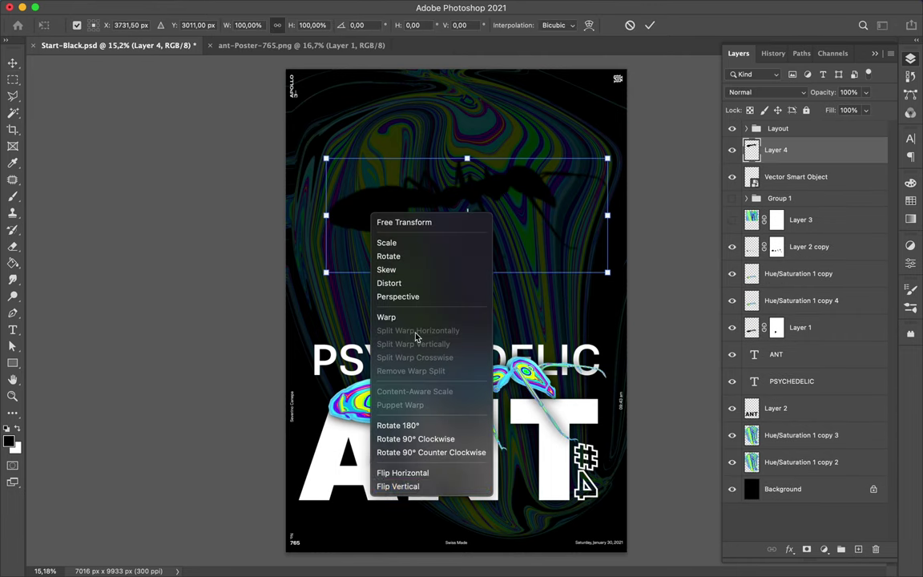
pyautogui.click(420, 485)
pyautogui.press('Return')
pyautogui.moveTo(473, 185); pyautogui.dragTo(505, 345)
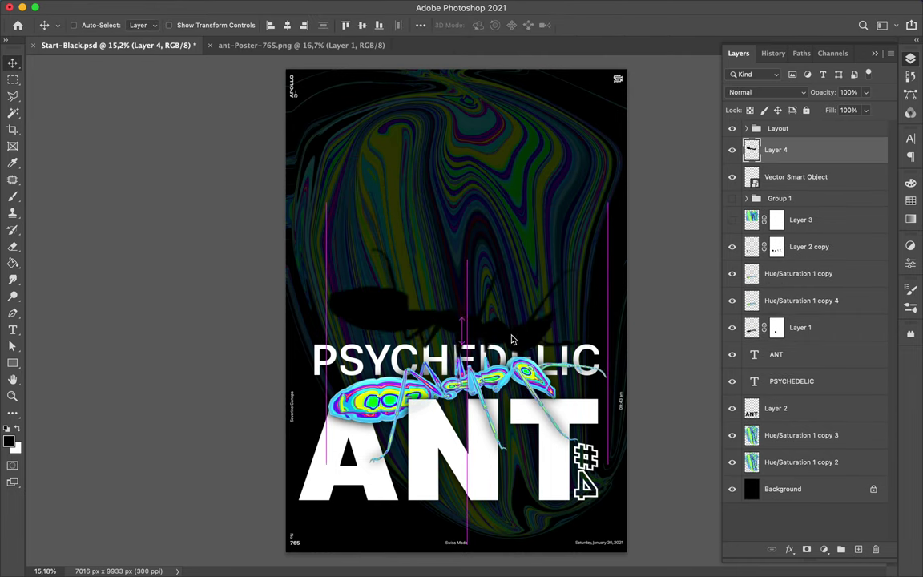
pyautogui.moveTo(776, 150); pyautogui.dragTo(776, 401)
pyautogui.click(789, 436)
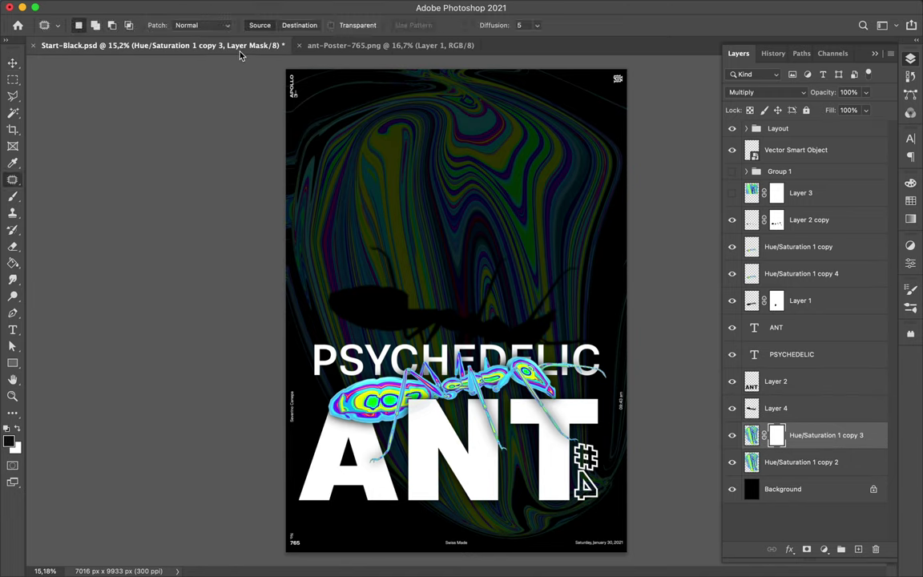
# Draw a black-to-white gradient rectangle covering the whole poster
pyautogui.press('u')
pyautogui.click(142, 24)
pyautogui.click(116, 46)
pyautogui.moveTo(284, 65); pyautogui.dragTo(637, 559)
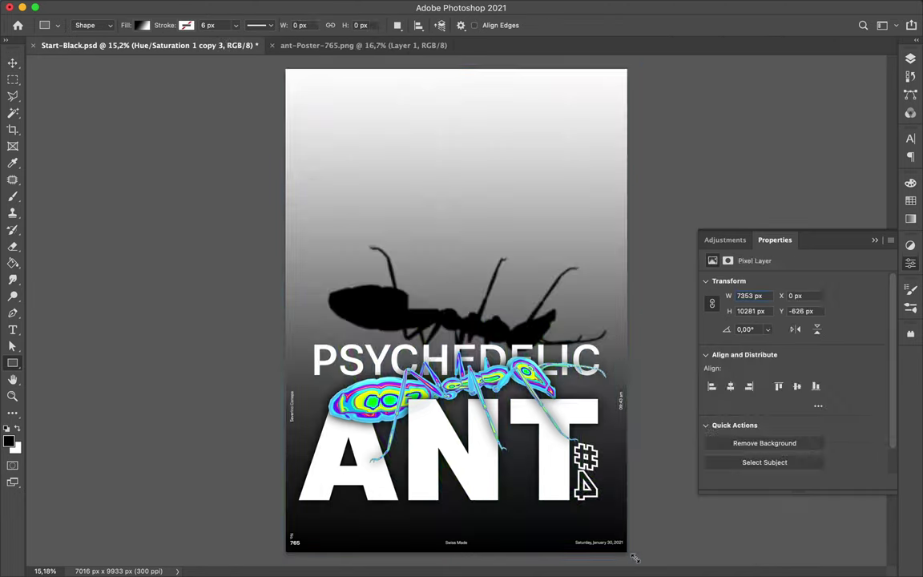
pyautogui.doubleClick(777, 436)
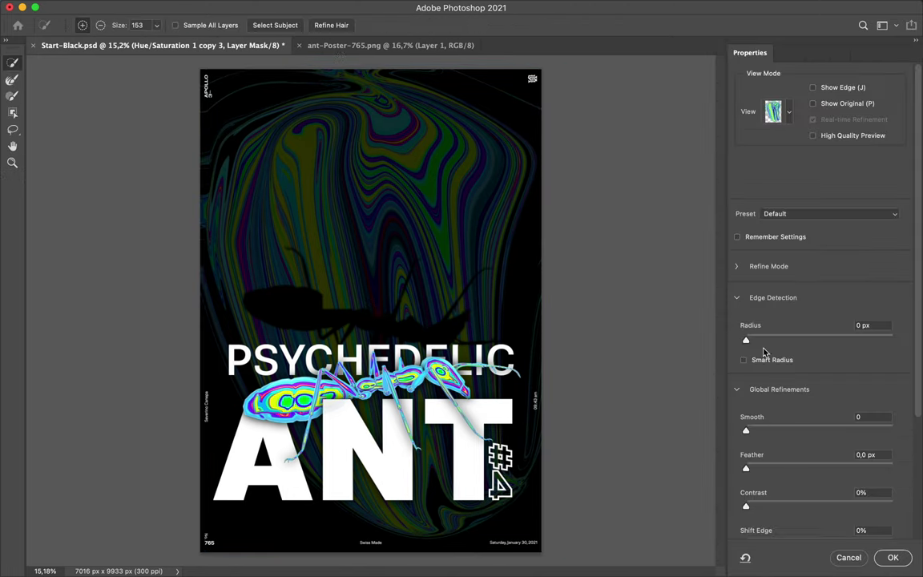
pyautogui.press('Escape')
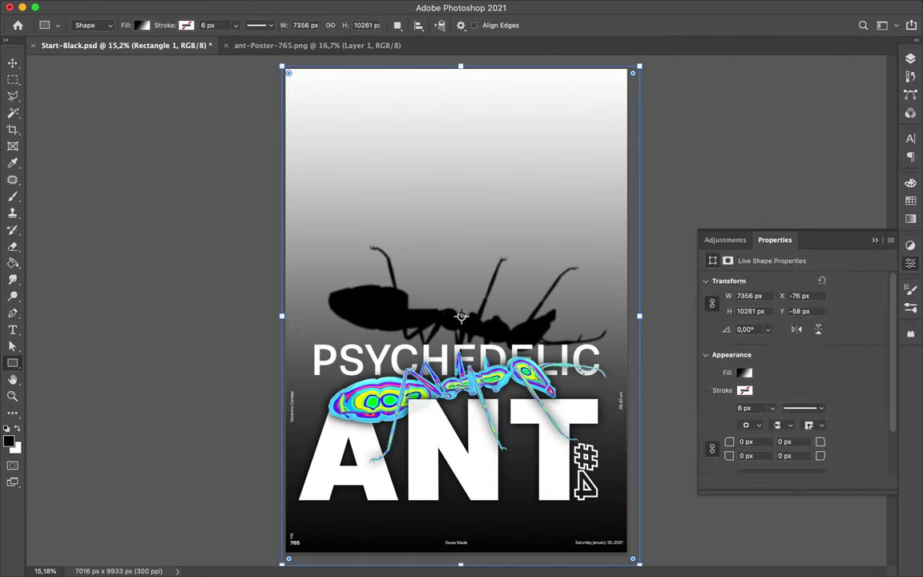
pyautogui.click(801, 437)
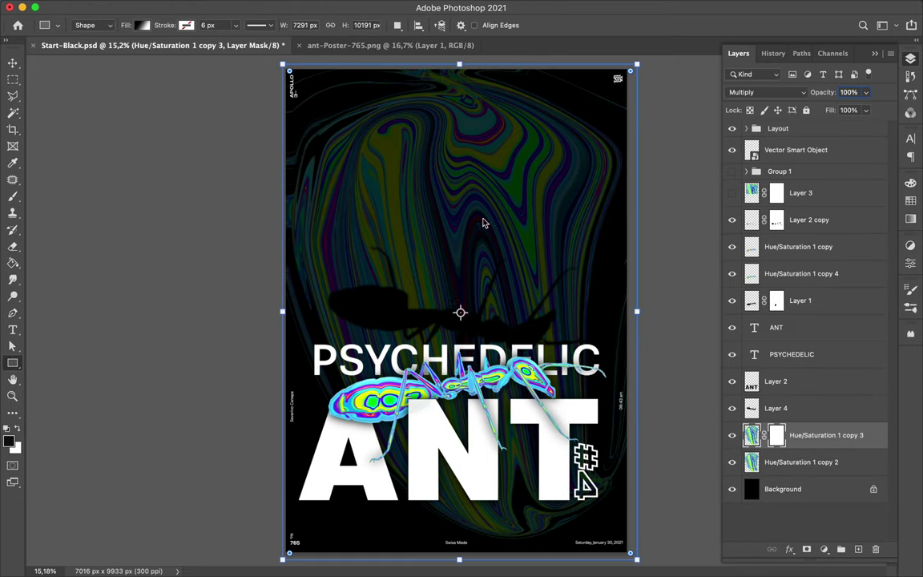
# Paint top-to-bottom gradient fades into the Hue/Saturation copy 2 and copy 3 masks
pyautogui.click(12, 263)
pyautogui.click(56, 239)
pyautogui.moveTo(411, 91)
pyautogui.mouseDown()
pyautogui.moveTo(411, 320)
pyautogui.moveTo(425, 158)
pyautogui.mouseUp()
pyautogui.click(802, 463)
pyautogui.click(824, 549)
pyautogui.click(753, 435)
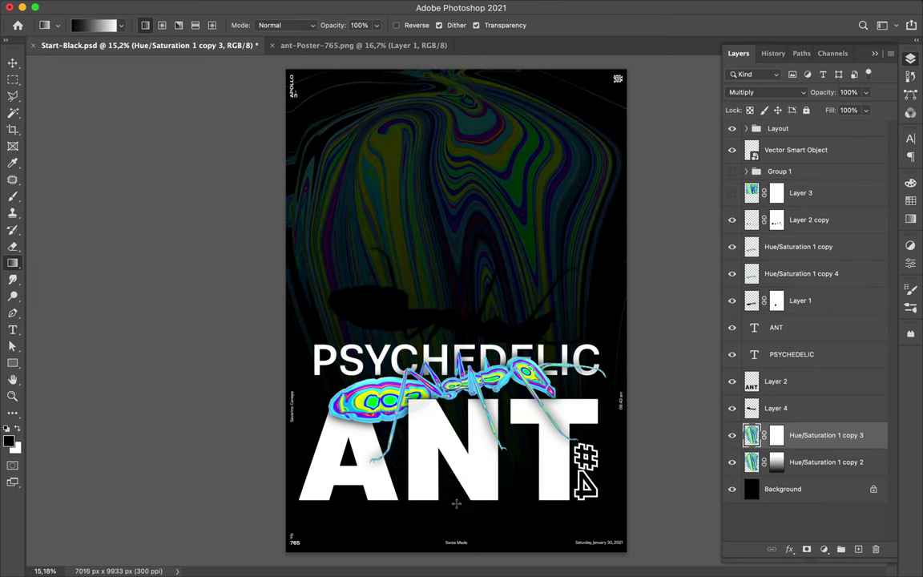
pyautogui.moveTo(454, 95); pyautogui.dragTo(454, 551)
pyautogui.moveTo(441, 113); pyautogui.dragTo(444, 427)
# Save the poster document with Cmd+S
pyautogui.press('v')
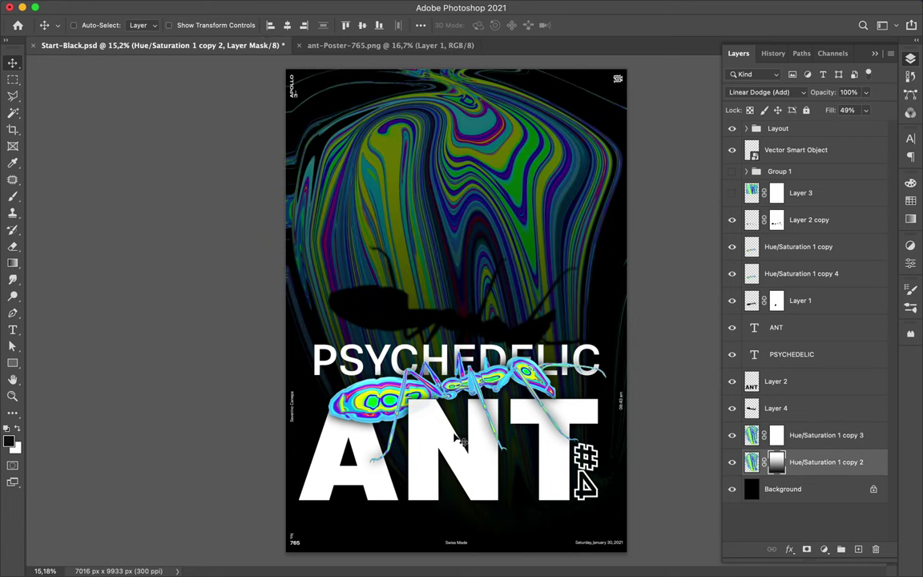
pyautogui.press('g')
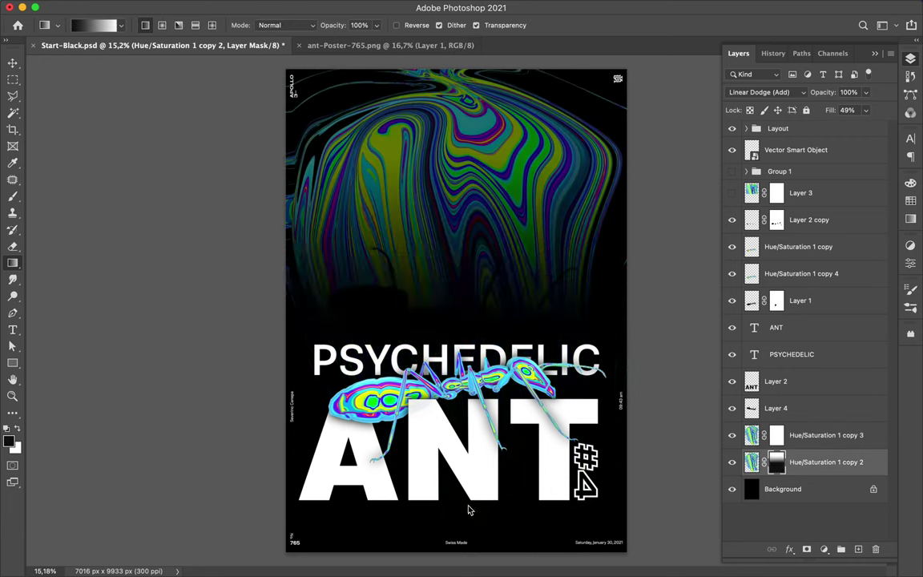
pyautogui.hotkey('ctrl', 's')
pyautogui.click(645, 7)
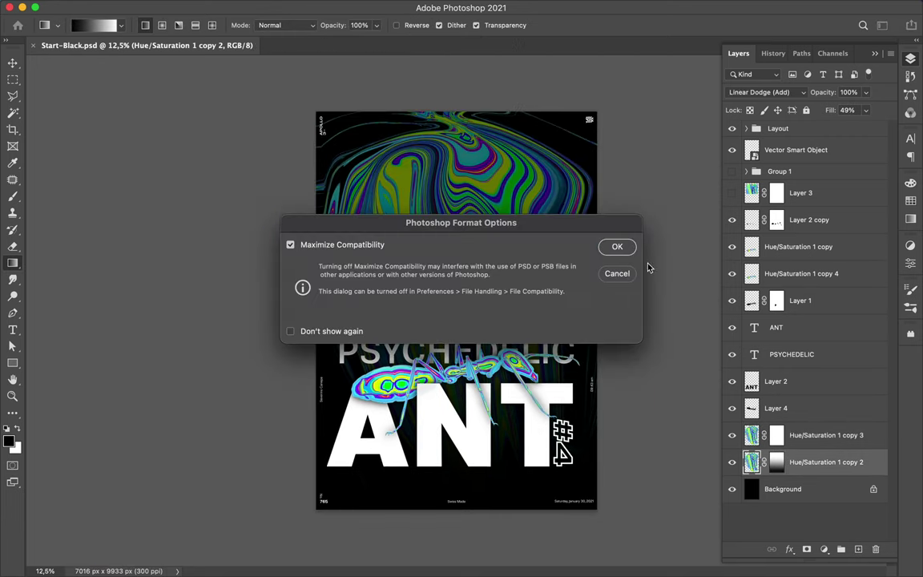
# Place the Vector Smart Object below the PSYCHEDELIC text and raise the title and ant
pyautogui.press('v')
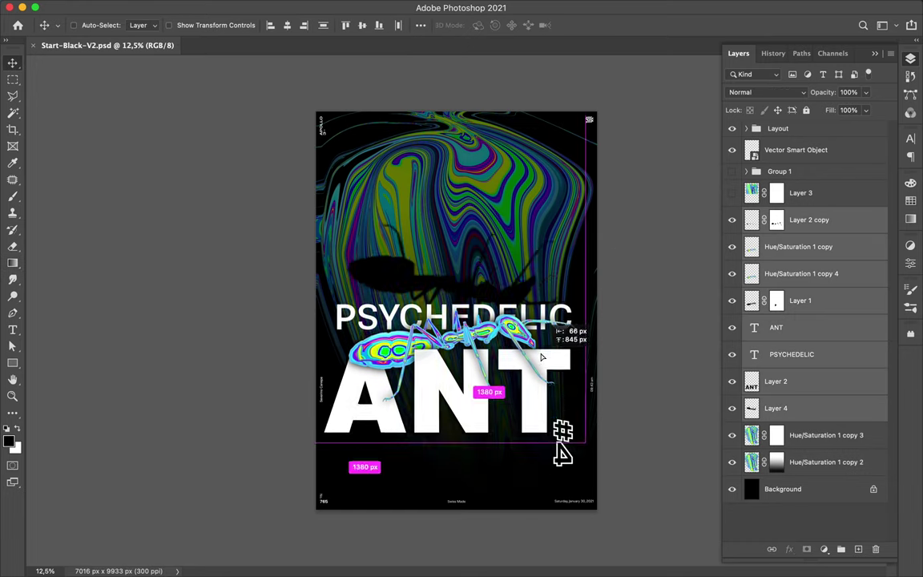
pyautogui.moveTo(796, 150); pyautogui.dragTo(774, 357)
pyautogui.moveTo(540, 417)
pyautogui.mouseDown()
pyautogui.moveTo(490, 305)
pyautogui.moveTo(519, 489)
pyautogui.mouseUp()
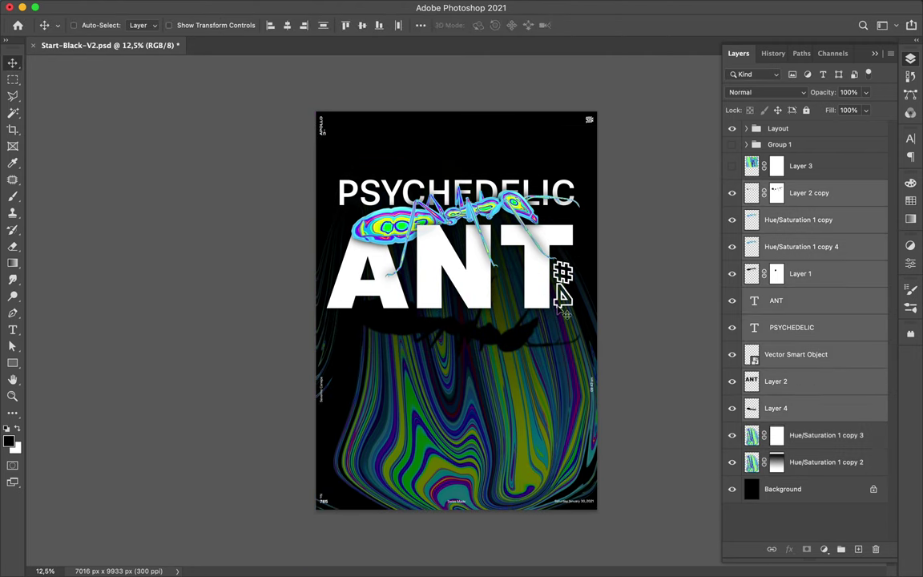
# Scale the title and ant artwork to about 80% and centre it on the poster
pyautogui.moveTo(439, 238); pyautogui.dragTo(439, 206)
pyautogui.hotkey('ctrl', 't')
pyautogui.moveTo(453, 127); pyautogui.dragTo(453, 174)
pyautogui.press('Return')
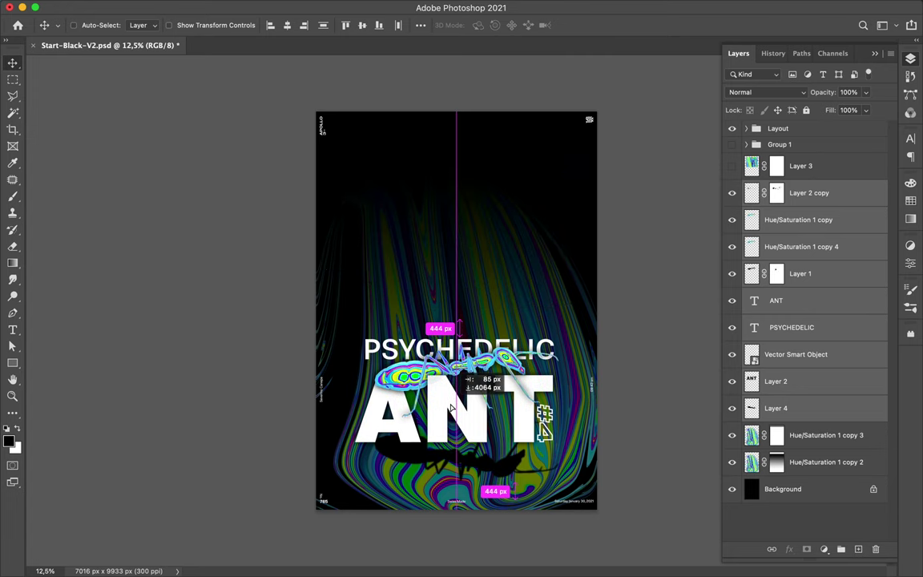
pyautogui.moveTo(455, 253); pyautogui.dragTo(455, 233)
# Shrink the swirl texture to about 55% below the title, then nudge the title down slightly
pyautogui.hotkey('ctrl', 't')
pyautogui.moveTo(507, 396); pyautogui.dragTo(477, 377)
pyautogui.moveTo(397, 264); pyautogui.dragTo(456, 377)
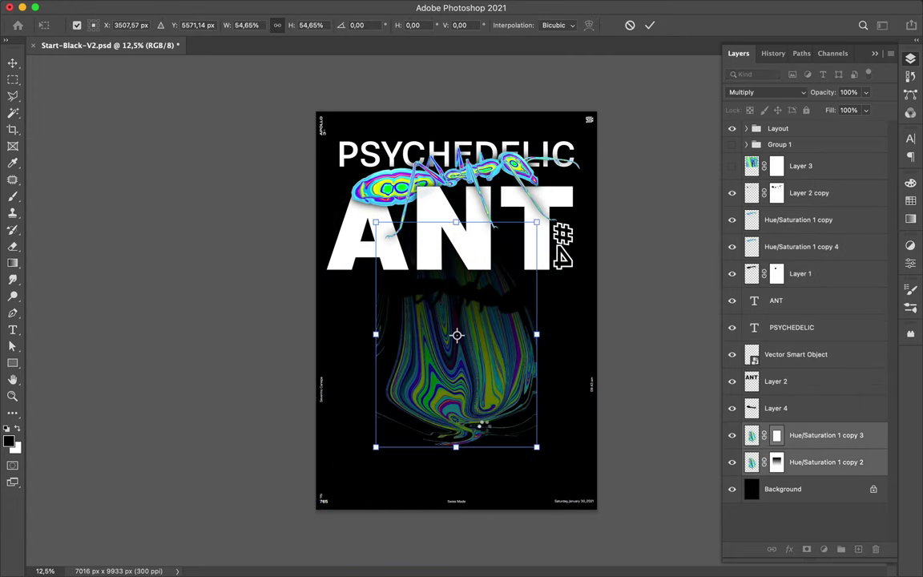
pyautogui.press('Return')
pyautogui.hotkey('alt', ']')
pyautogui.keyDown('shift'); pyautogui.click(789, 192); pyautogui.keyUp('shift')
pyautogui.moveTo(506, 328); pyautogui.dragTo(507, 367)
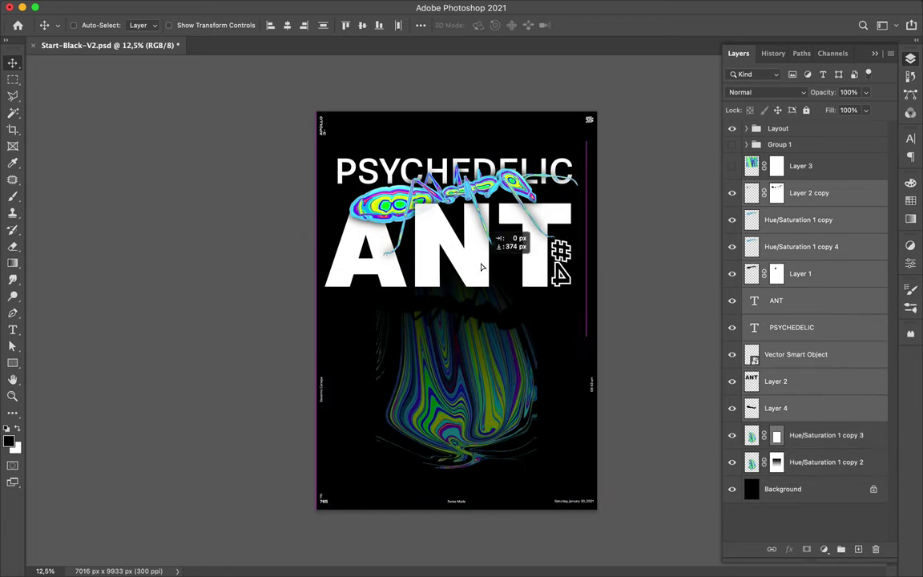